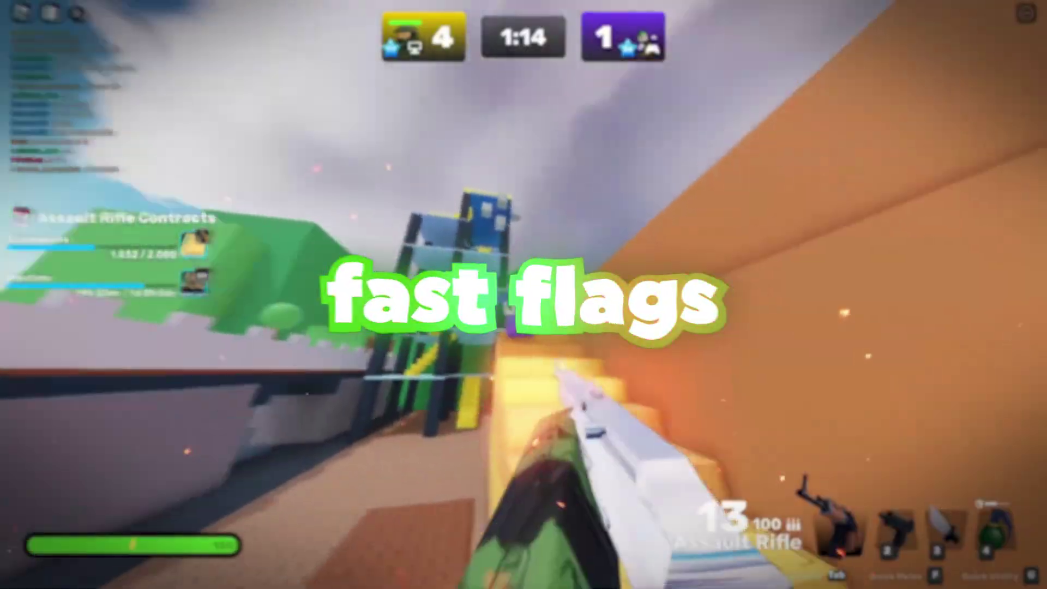
Switch between the Uzi and assault rifle to finish off the opponent and win the round
key("3")
key("2")
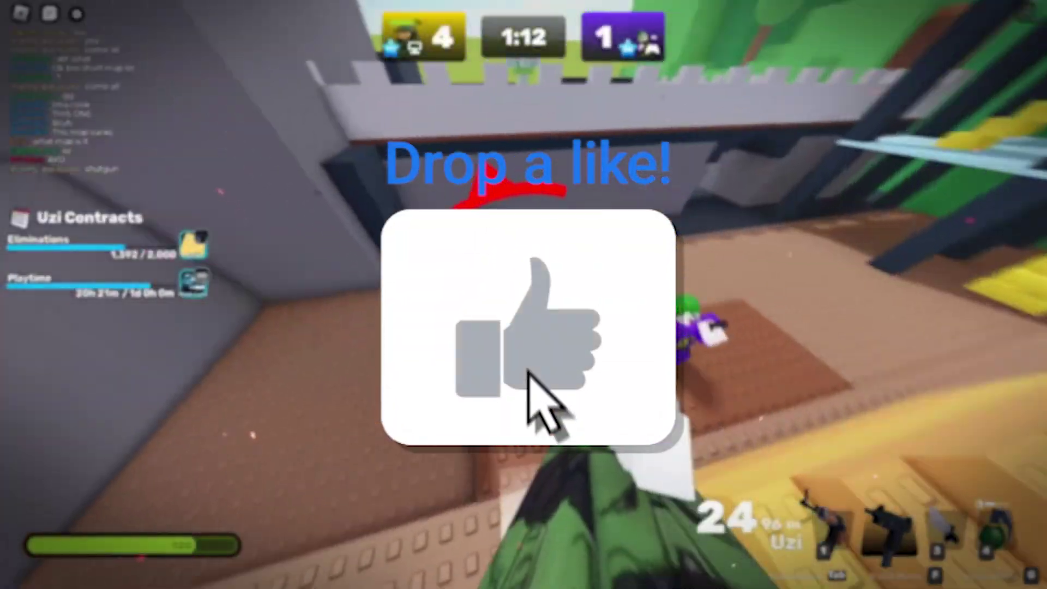
key("3")
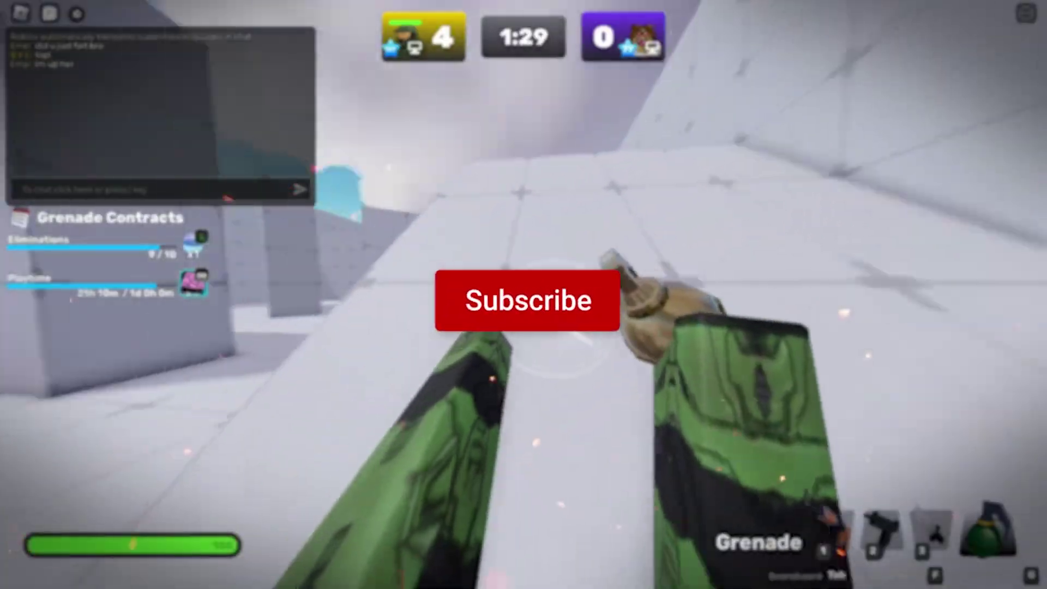
key("1")
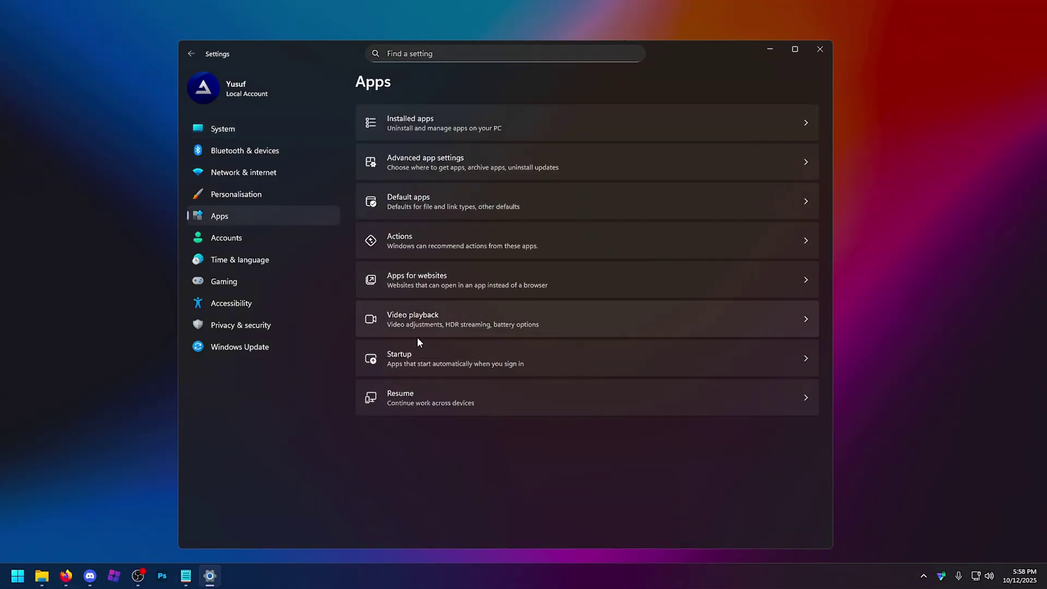
Review startup apps, Game Bar and Game Mode, then show advanced graphics settings with GPU scheduling on
left_click(428, 358)
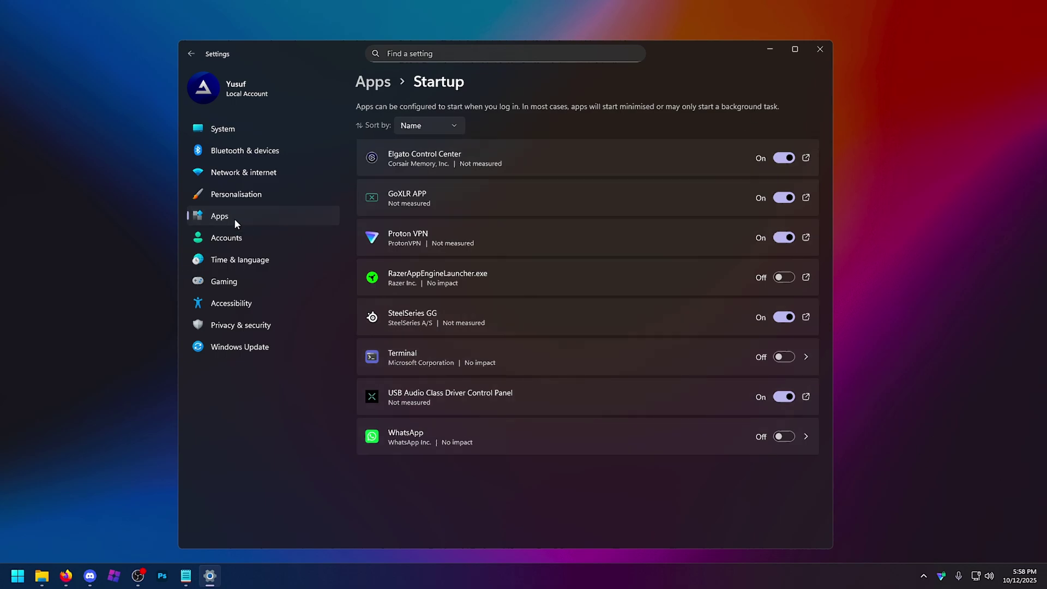
left_click(223, 281)
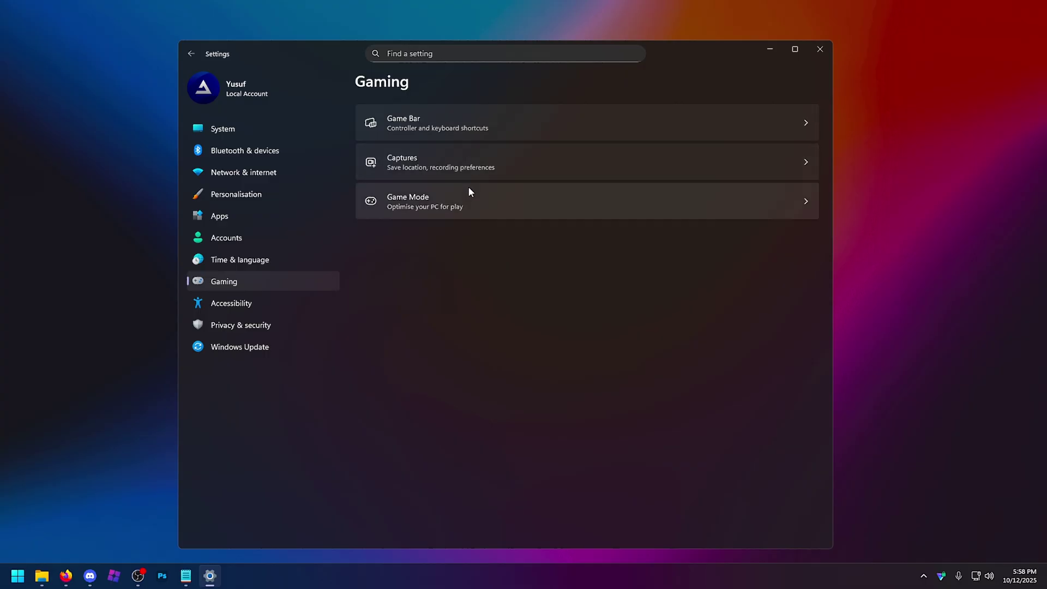
left_click(472, 122)
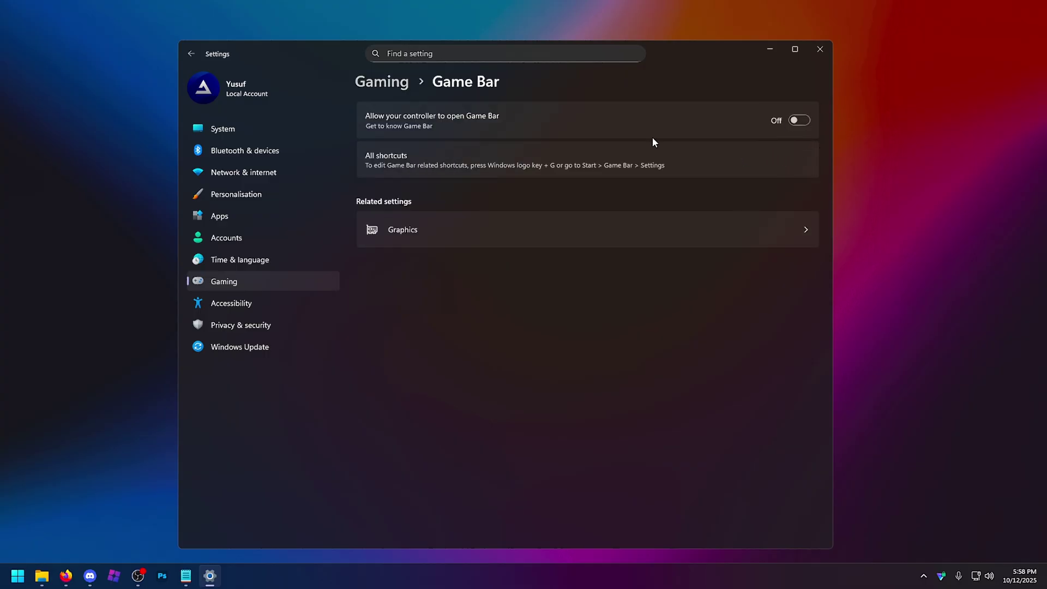
left_click(402, 83)
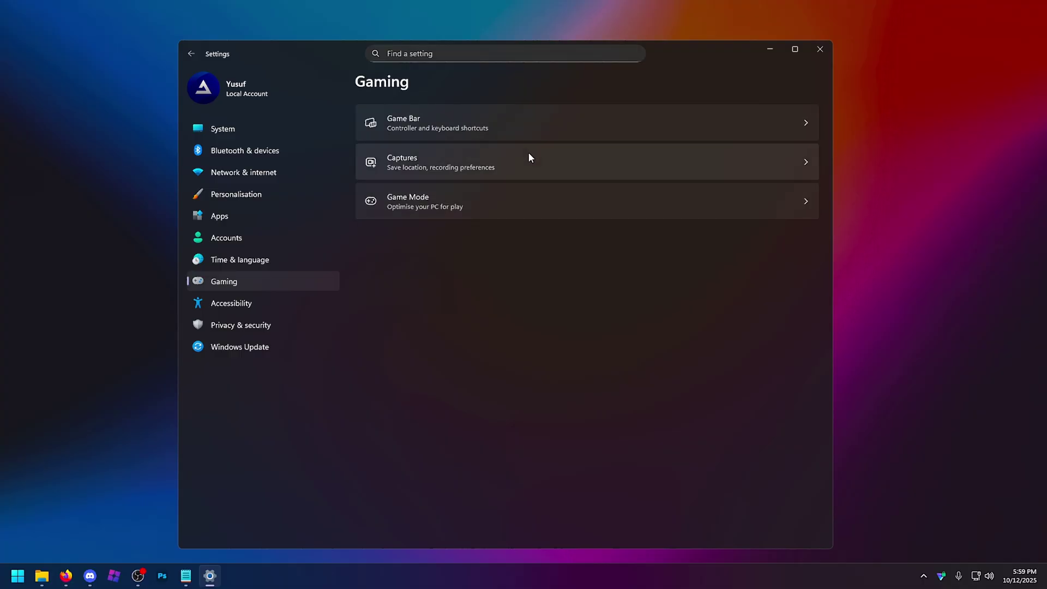
left_click(526, 205)
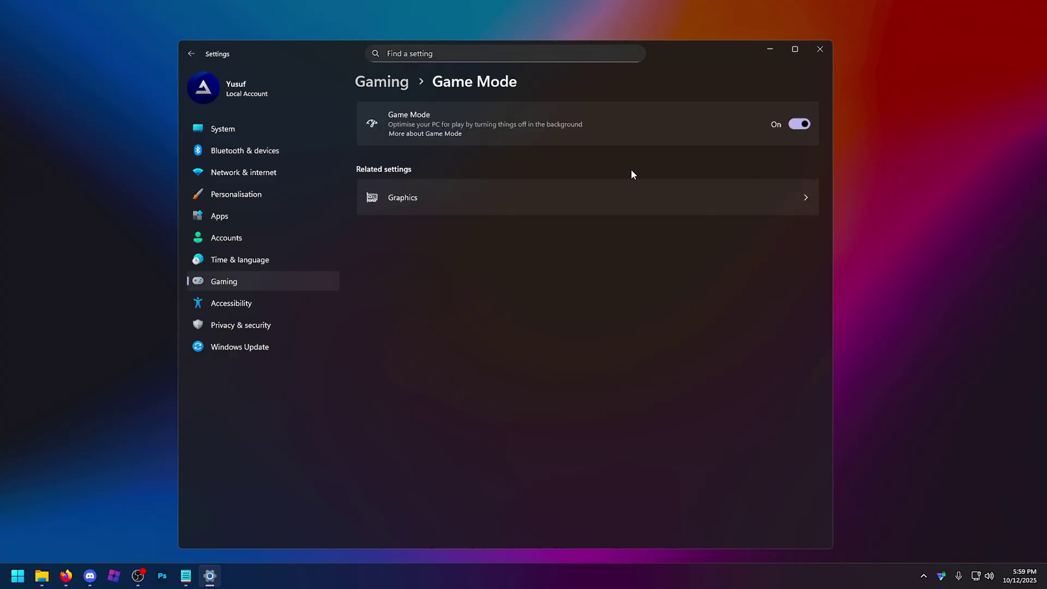
left_click(469, 185)
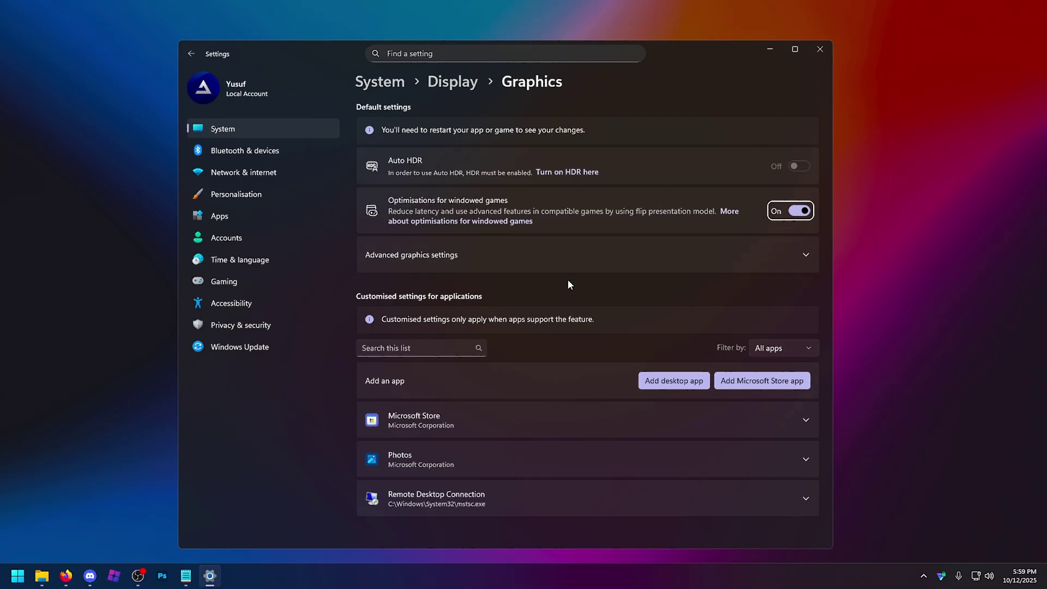
left_click(470, 256)
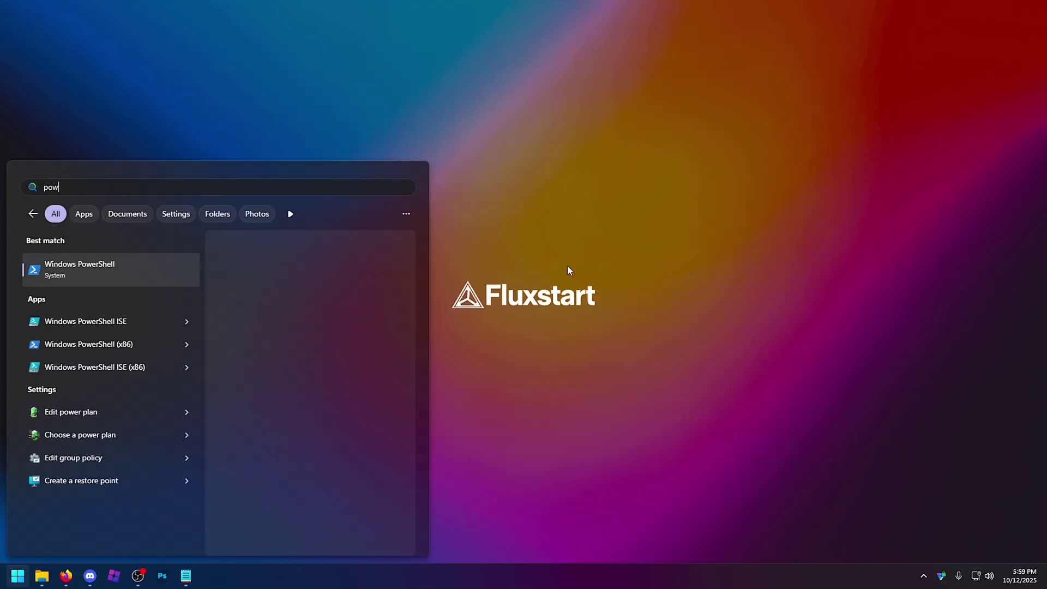
Open Power Options and reveal the hidden additional power plans
type("r plan")
key("Return")
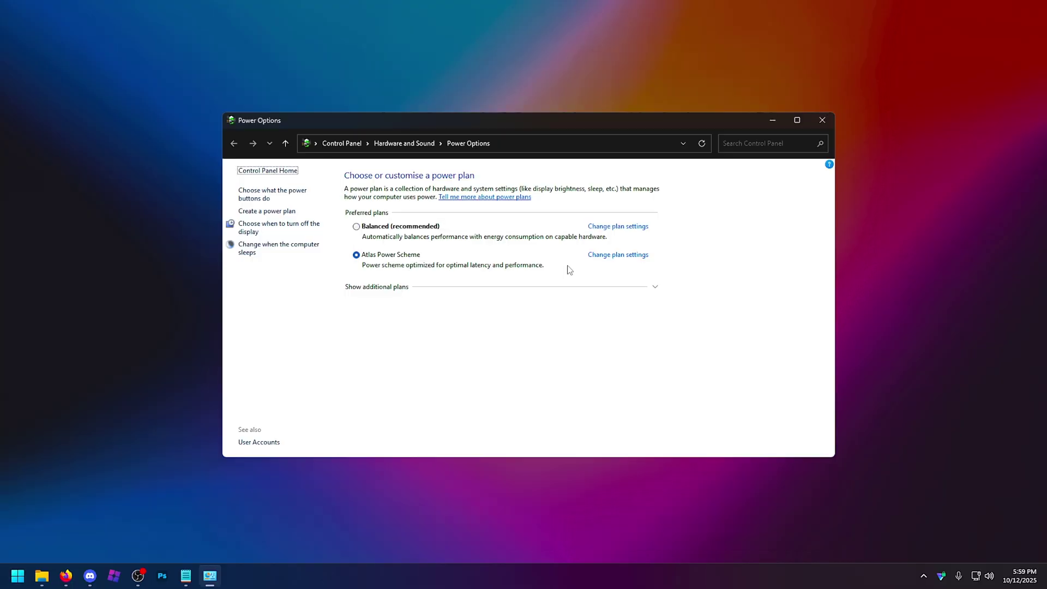
left_click(376, 290)
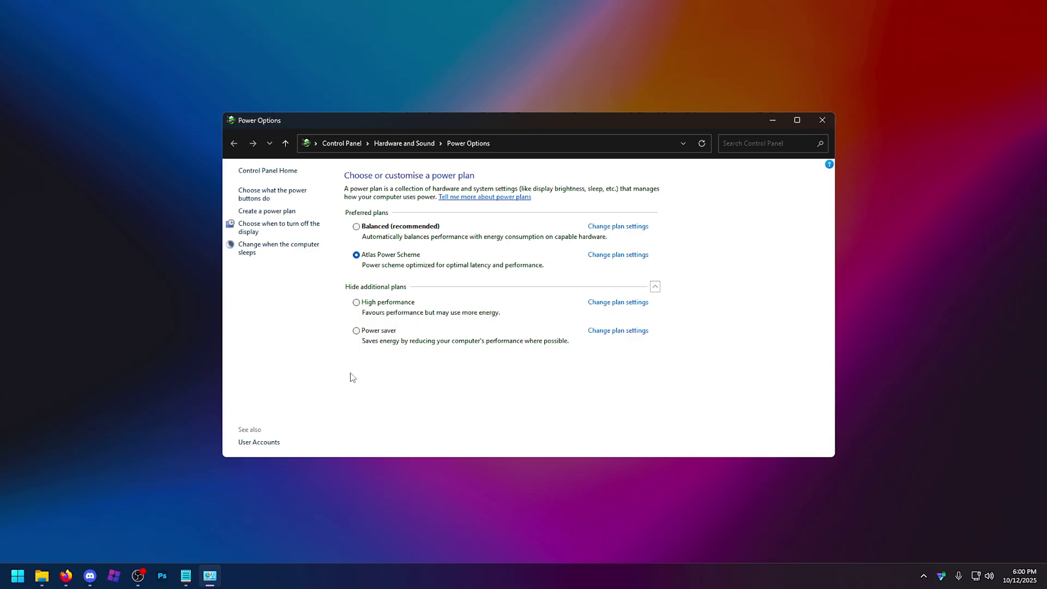
Copy the powercfg duplicatescheme command from the Ultimate Performance article
key("alt+Tab")
scroll(384, 90, "down", 2)
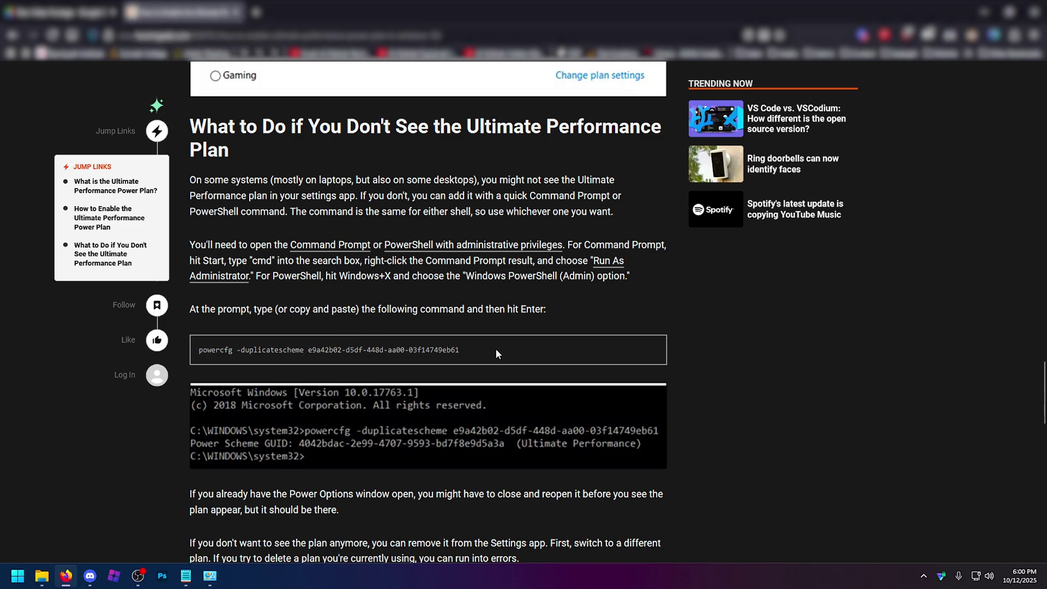
left_click_drag(496, 354, 194, 350)
right_click(208, 344)
left_click(250, 117)
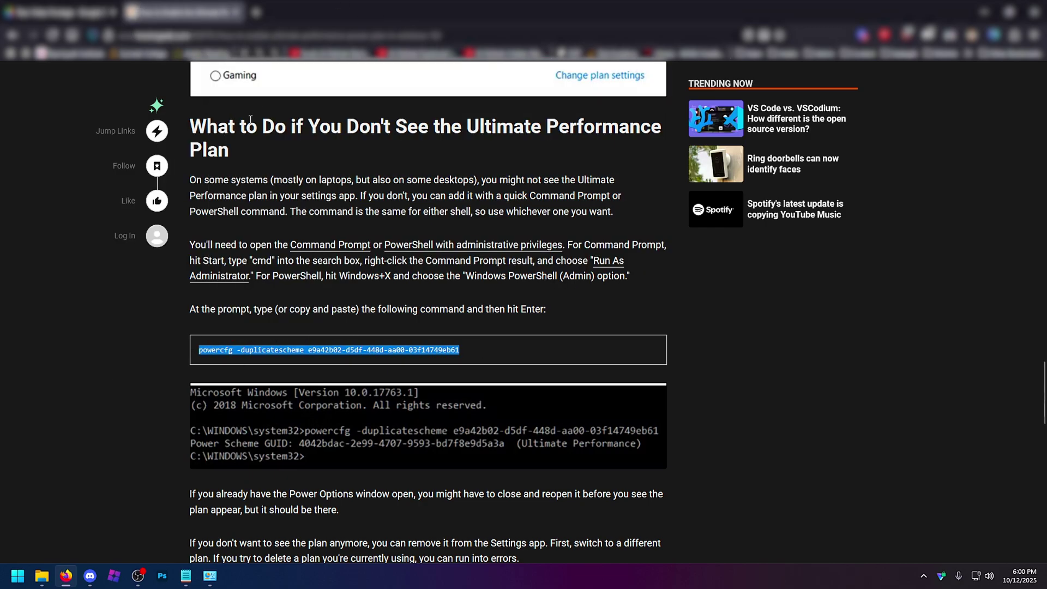
Run the powercfg command in an administrator Command Prompt to create the Ultimate Performance plan
key("super")
type("cmd")
right_click(157, 282)
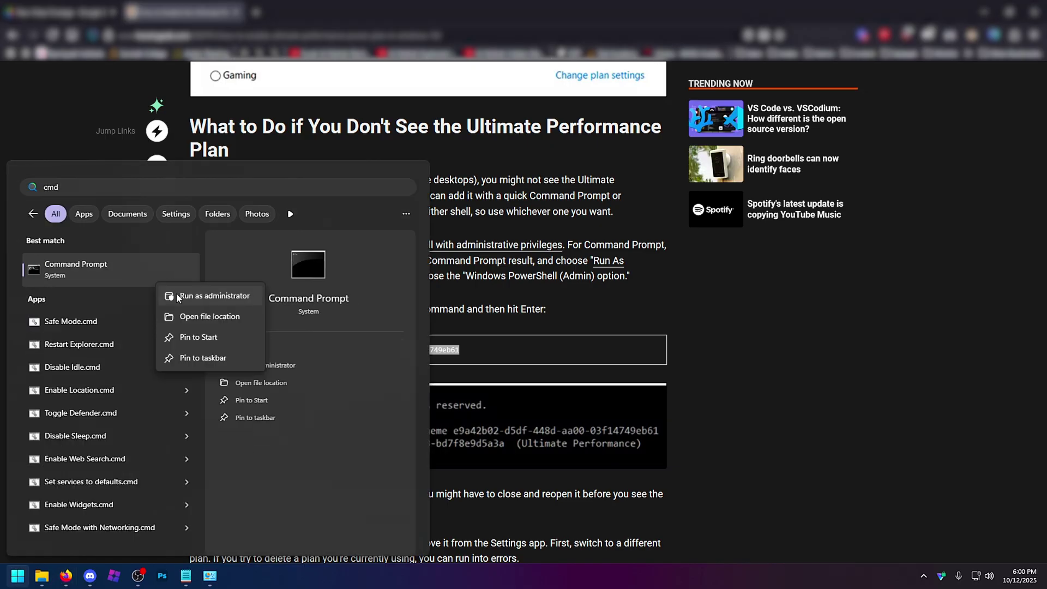
left_click(189, 296)
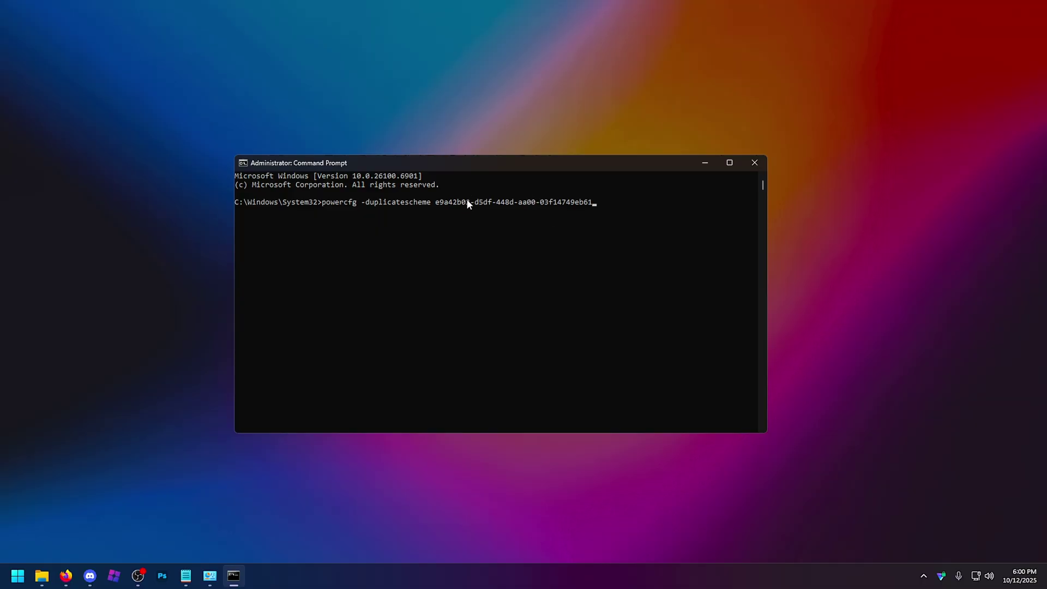
key("Return")
left_click(756, 163)
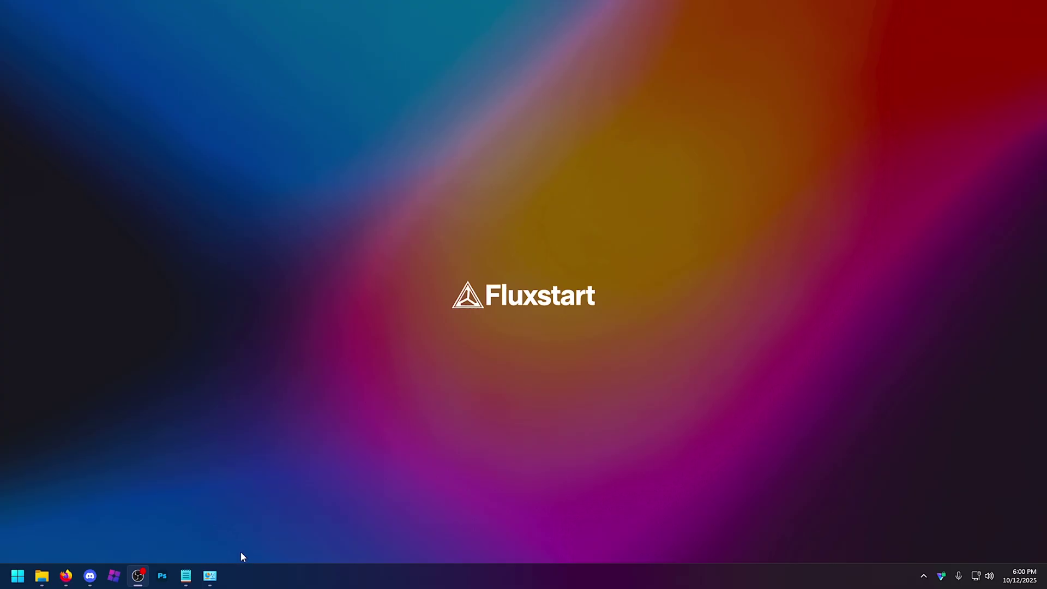
Close and reopen Power Options to reach the Choose a power plan page
left_click(210, 576)
right_click(210, 575)
left_click(257, 546)
key("super")
type("power")
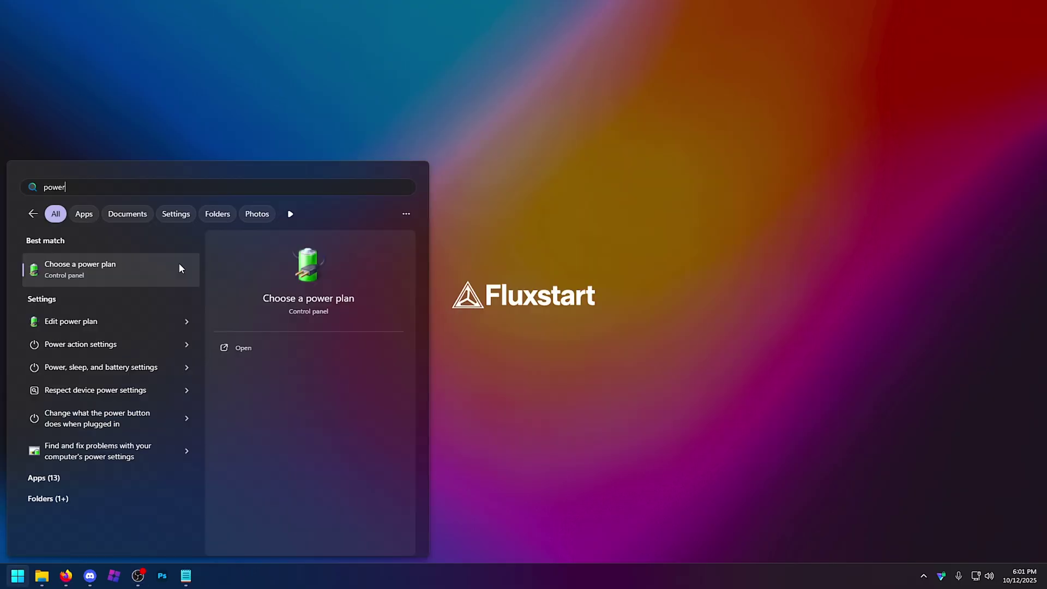
left_click(179, 262)
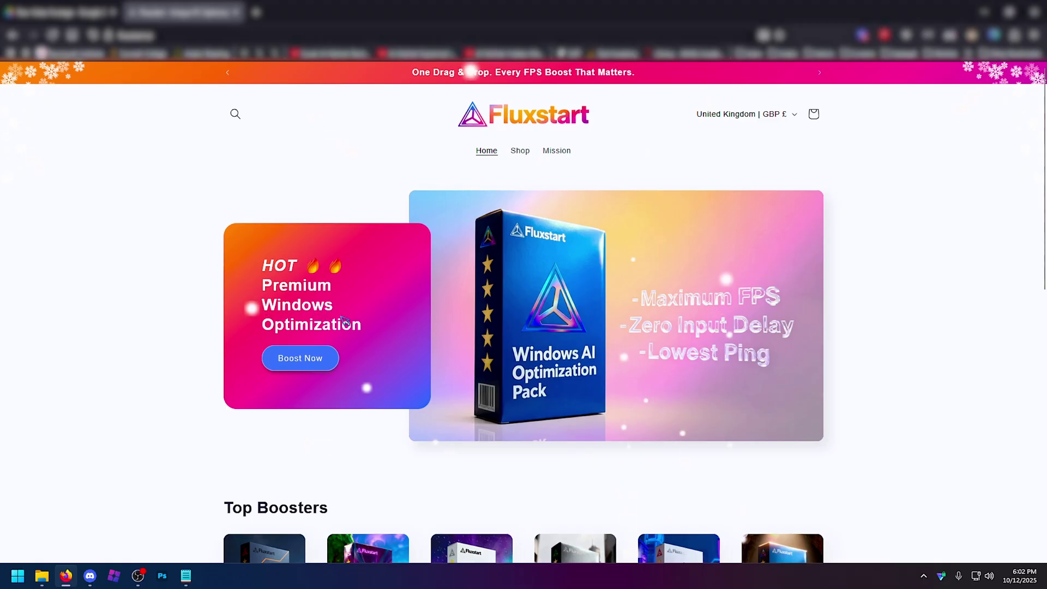
Open the AI Windows Optimization Pack product page from the Top Boosters section
scroll(269, 362, "down", 3)
scroll(805, 370, "down", 2)
left_click(813, 400)
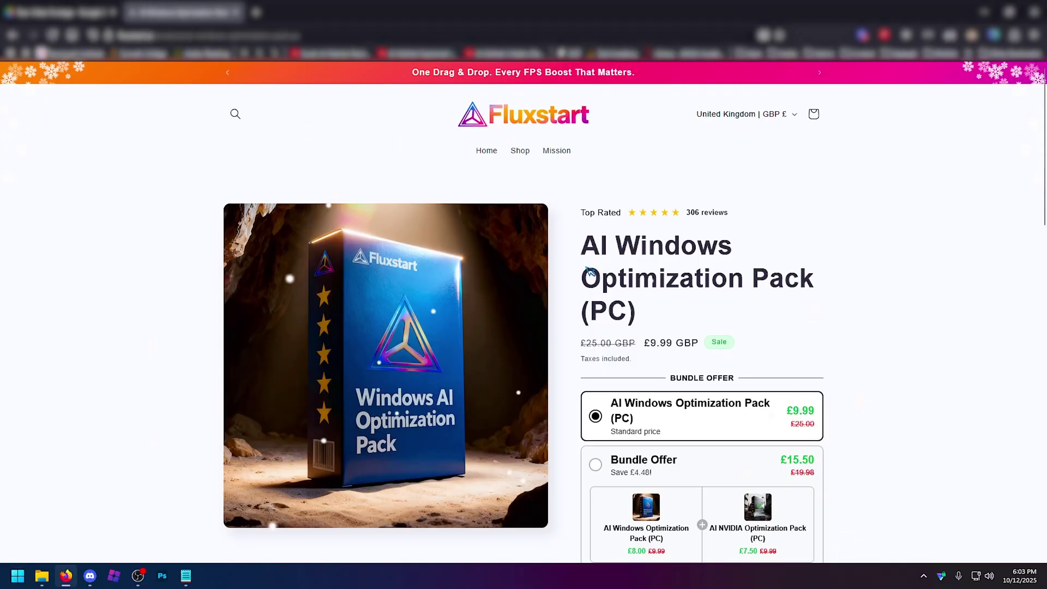
left_click_drag(818, 248, 813, 302)
left_click(864, 283)
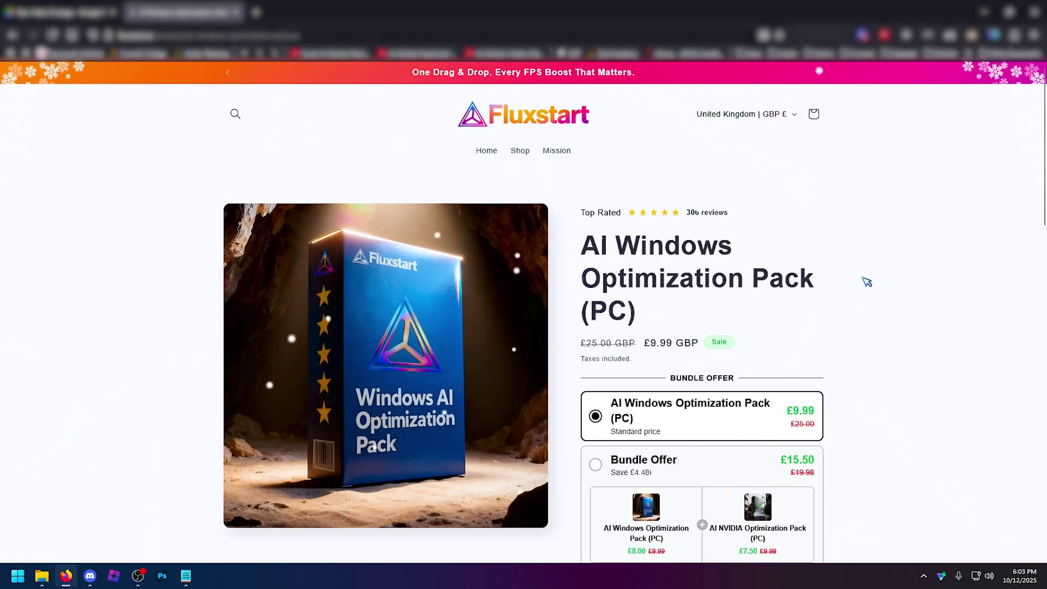
Select the Bundle Offer and open the AI NVIDIA Optimization Pack page
scroll(864, 283, "down", 2)
scroll(855, 299, "down", 1)
left_click(731, 362)
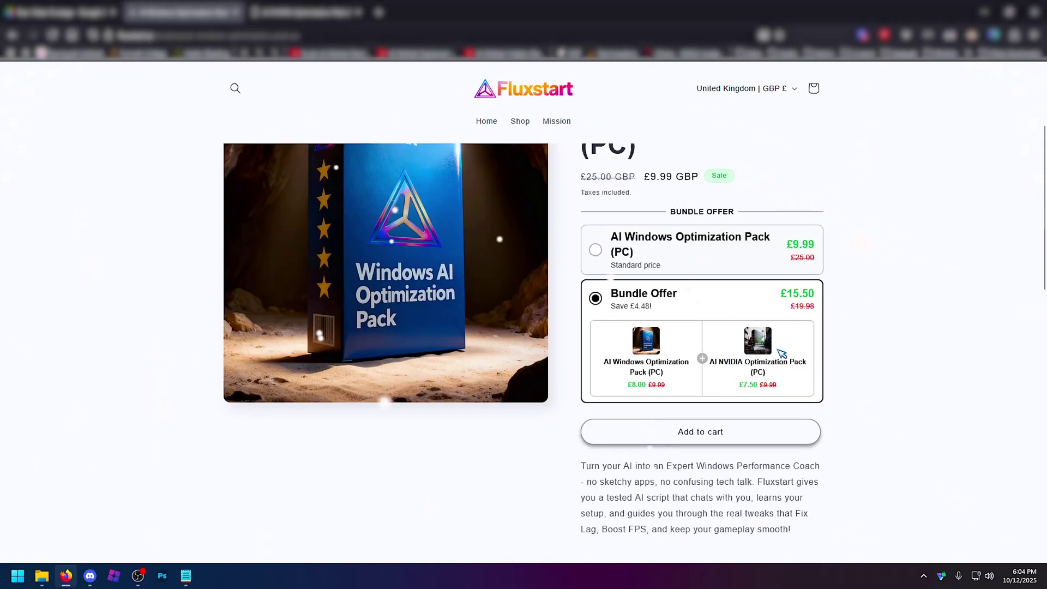
left_click(743, 362)
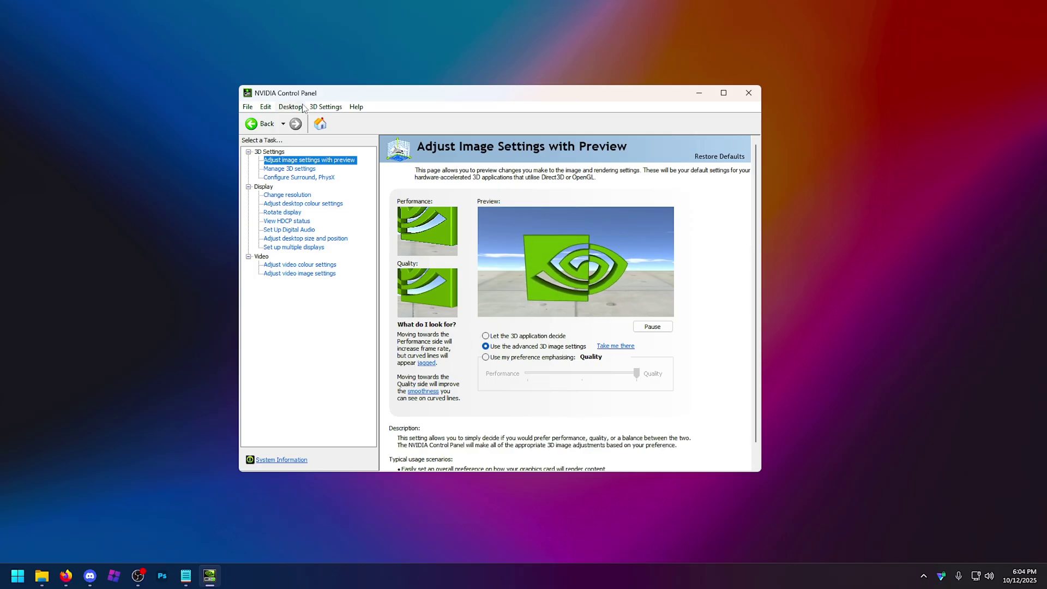
Choose 'Use my preference emphasising' and drag the slider fully to Performance
left_click(636, 374)
left_click_drag(637, 374, 528, 374)
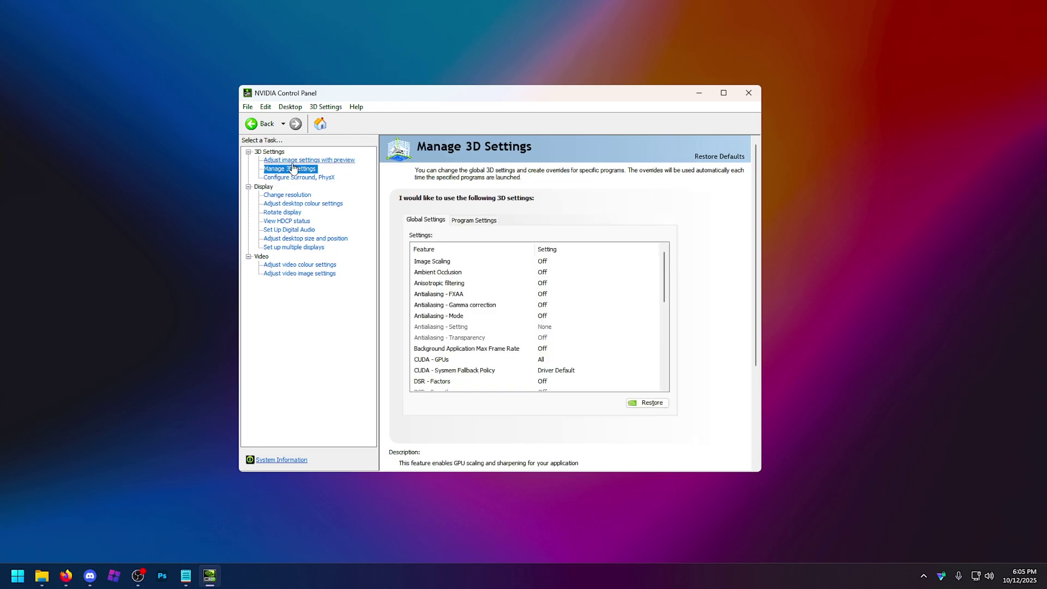
scroll(617, 278, "down", 5)
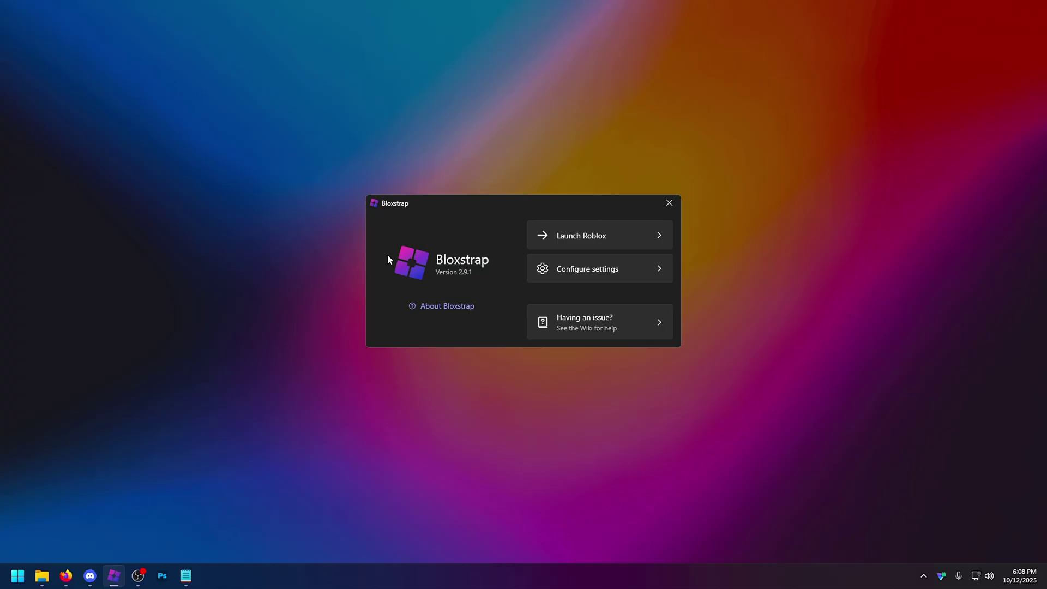
Open Bloxstrap Settings and move through Bootstrapper and Mods to Engine Settings
left_click(607, 273)
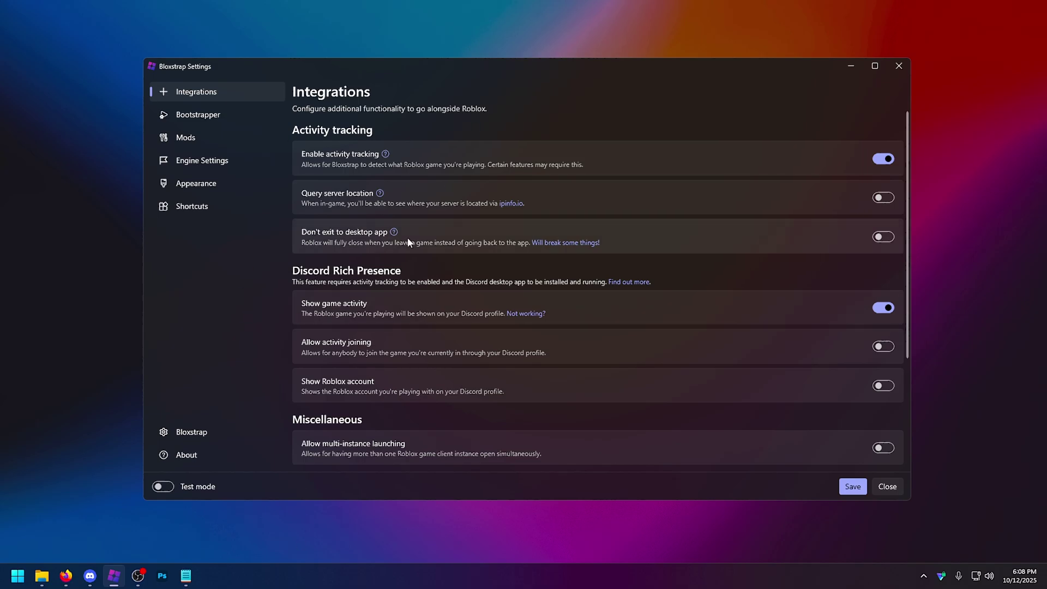
left_click(207, 115)
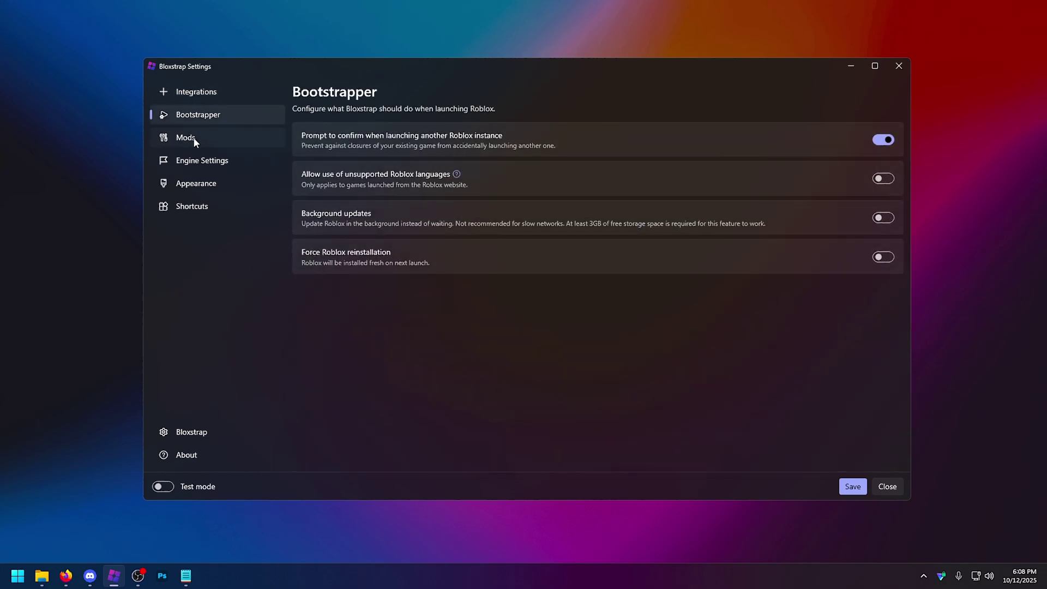
left_click(195, 142)
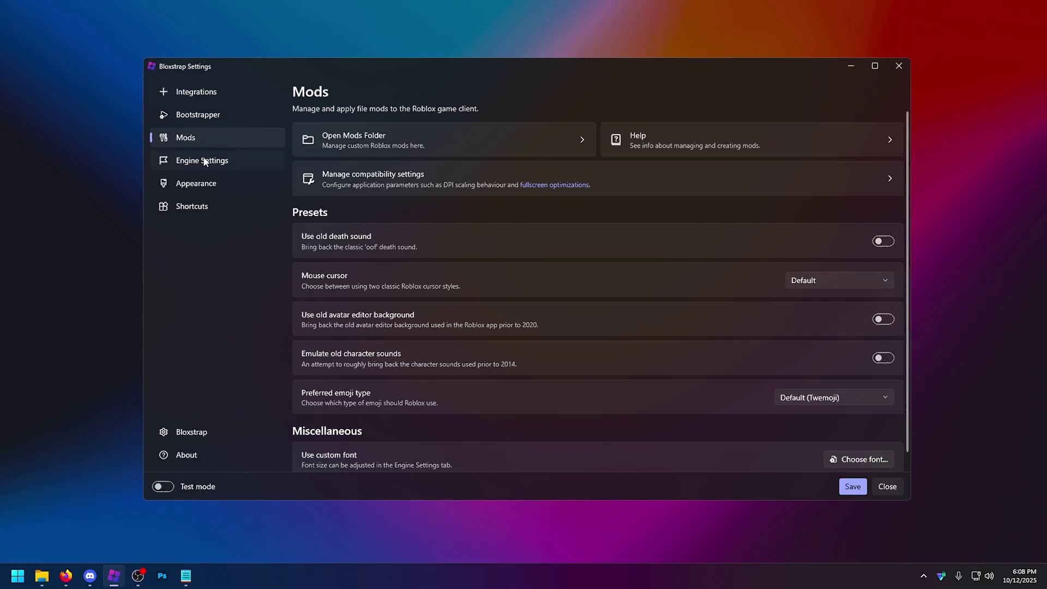
left_click(220, 167)
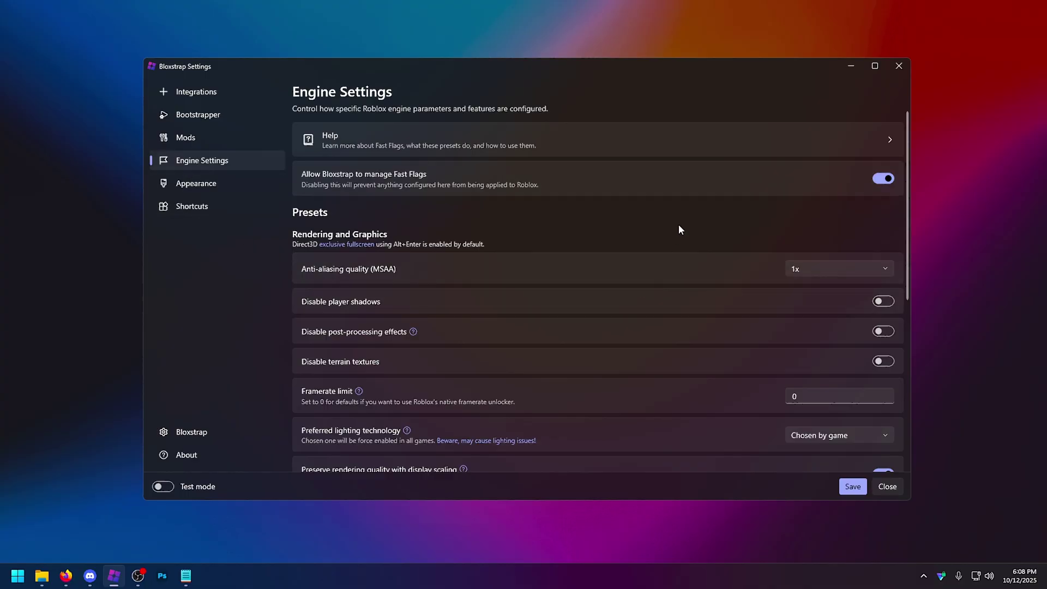
Switch on the options disabling player shadows, post-processing effects and terrain textures
scroll(678, 225, "down", 3)
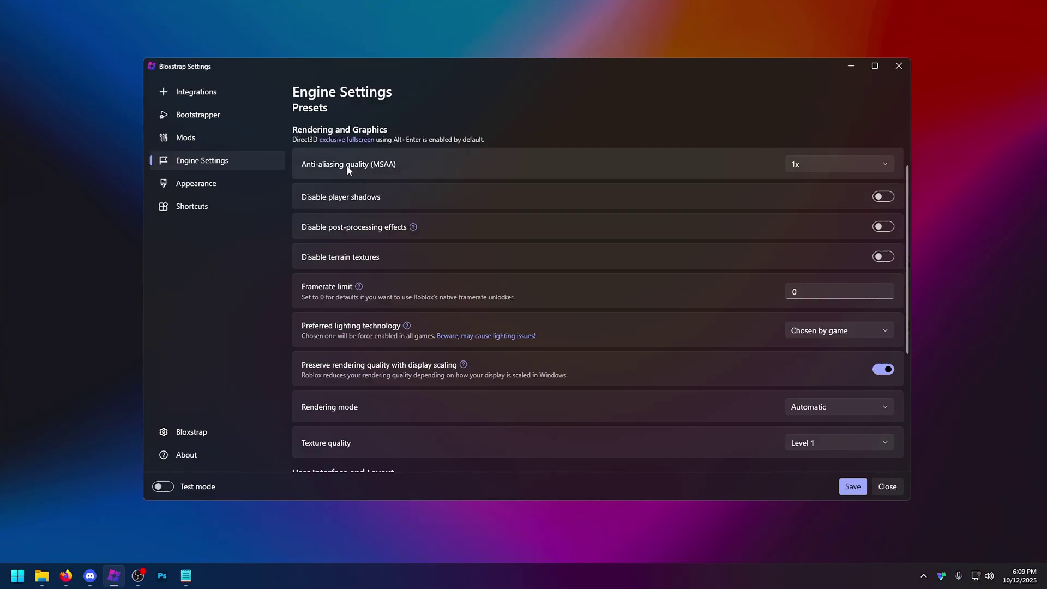
left_click(840, 163)
left_click(802, 207)
left_click(883, 196)
left_click(884, 258)
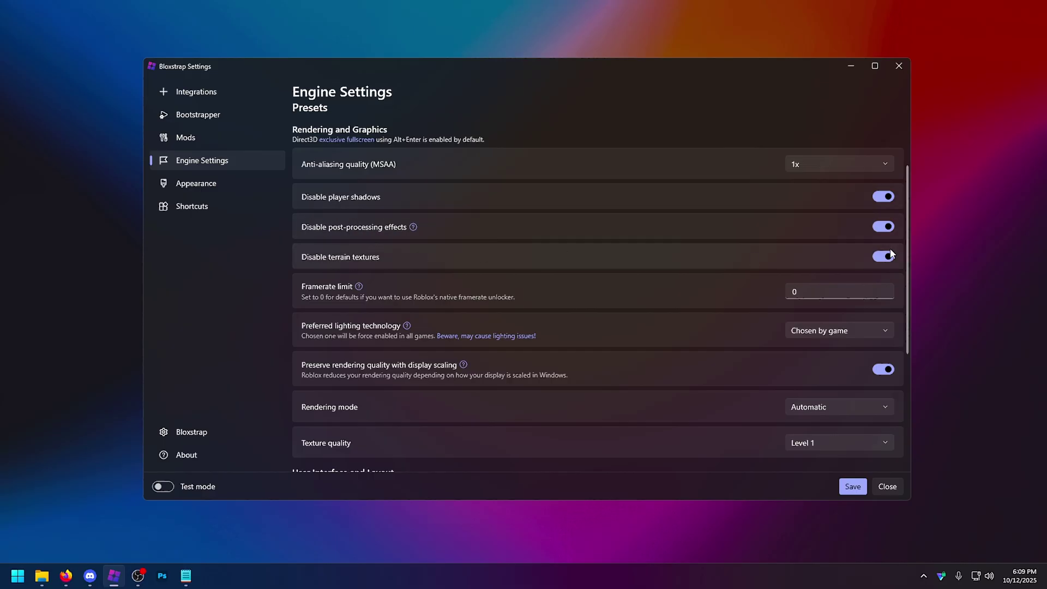
Check the rendering mode options and keep it at Automatic
scroll(892, 254, "down", 1)
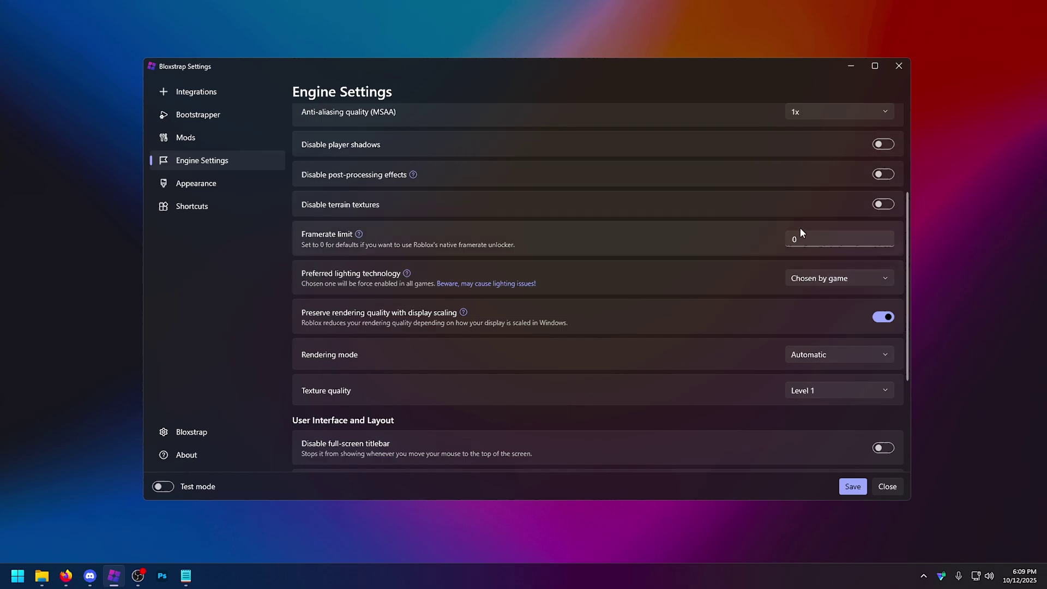
scroll(370, 245, "down", 2)
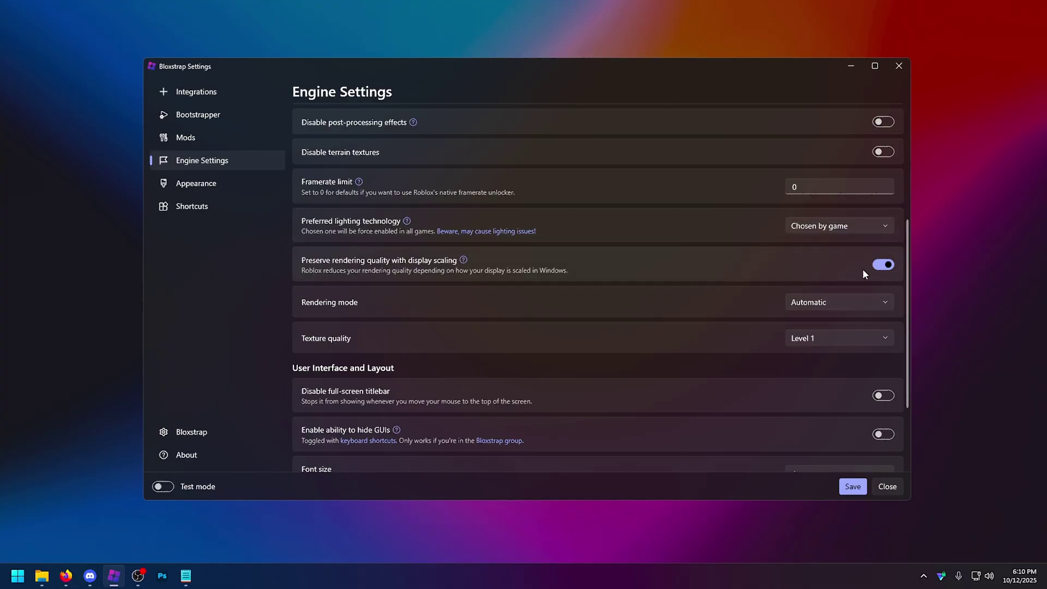
left_click(824, 304)
left_click(829, 304)
left_click(843, 302)
left_click(853, 300)
Leave texture quality at Level 1 and open the Fast Flag Editor
left_click(862, 341)
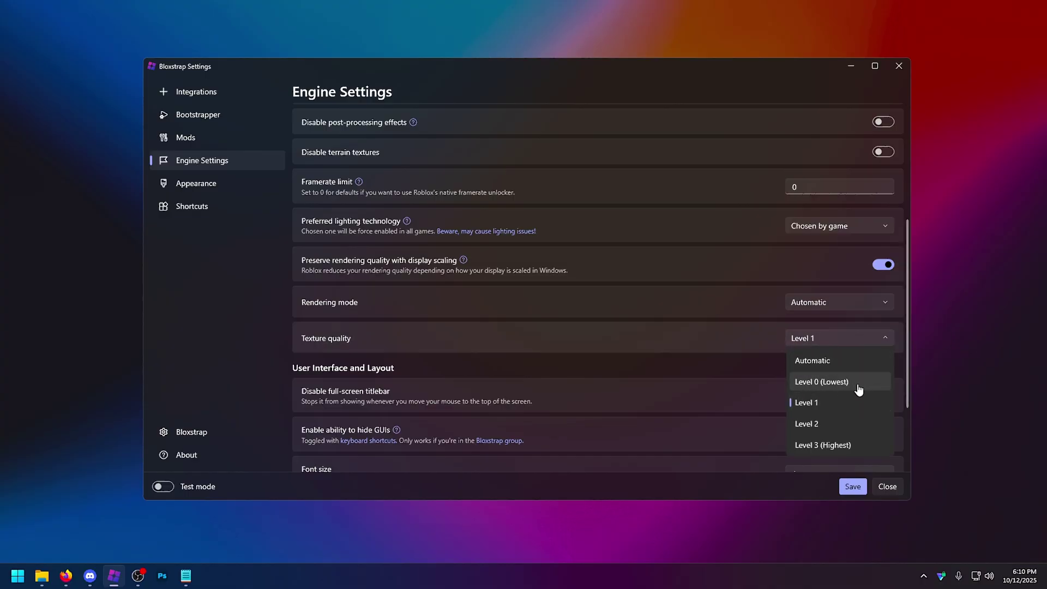
left_click(709, 340)
left_click(807, 338)
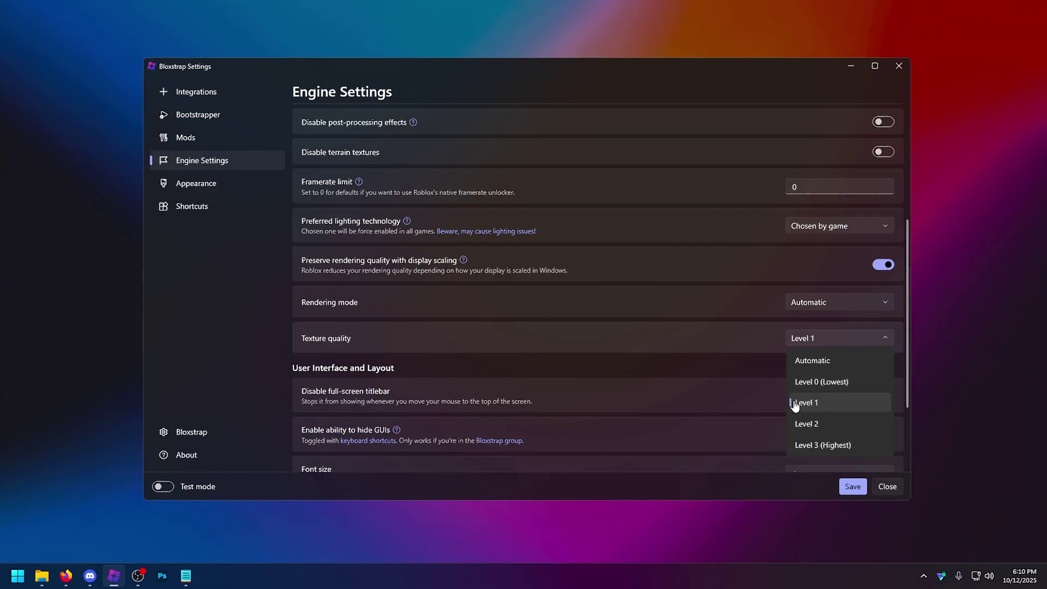
scroll(600, 414, "down", 3)
left_click(433, 447)
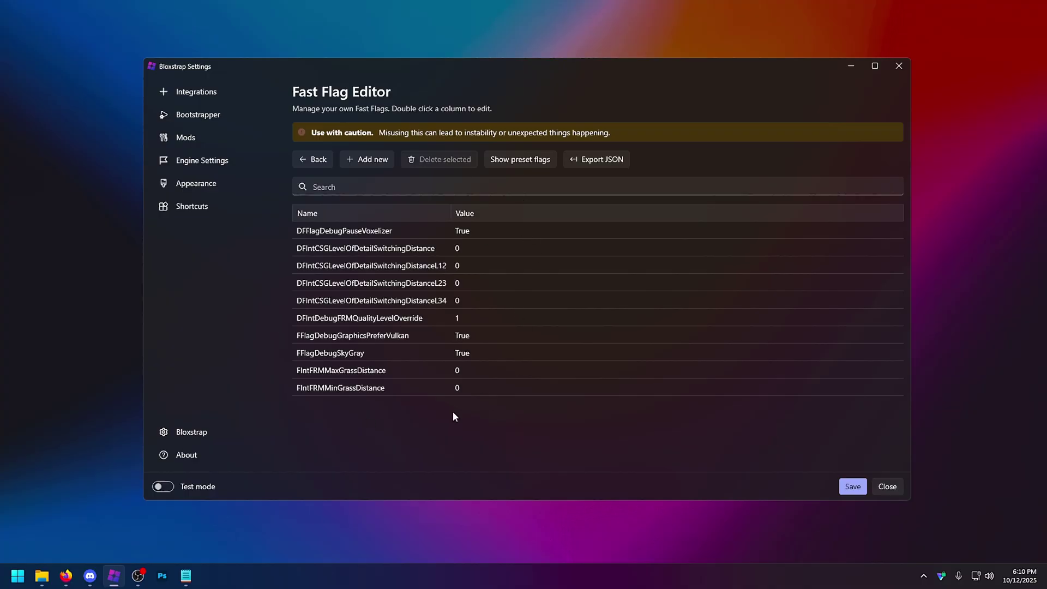
Start a new fast flag, view the Import JSON tab, then cancel without adding any
left_click(199, 141)
left_click(355, 140)
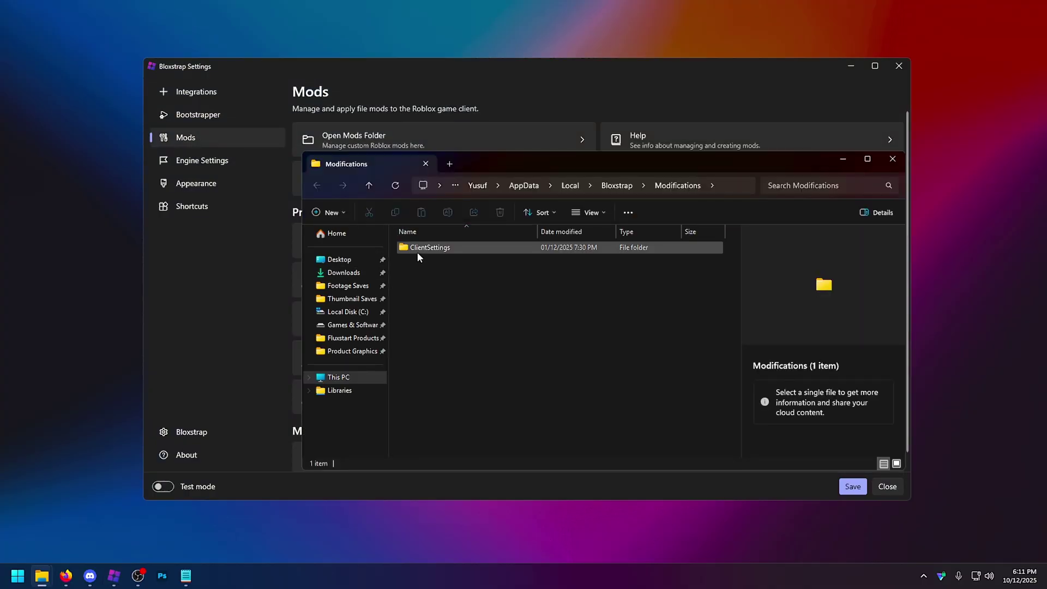
double_click(417, 251)
right_click(418, 248)
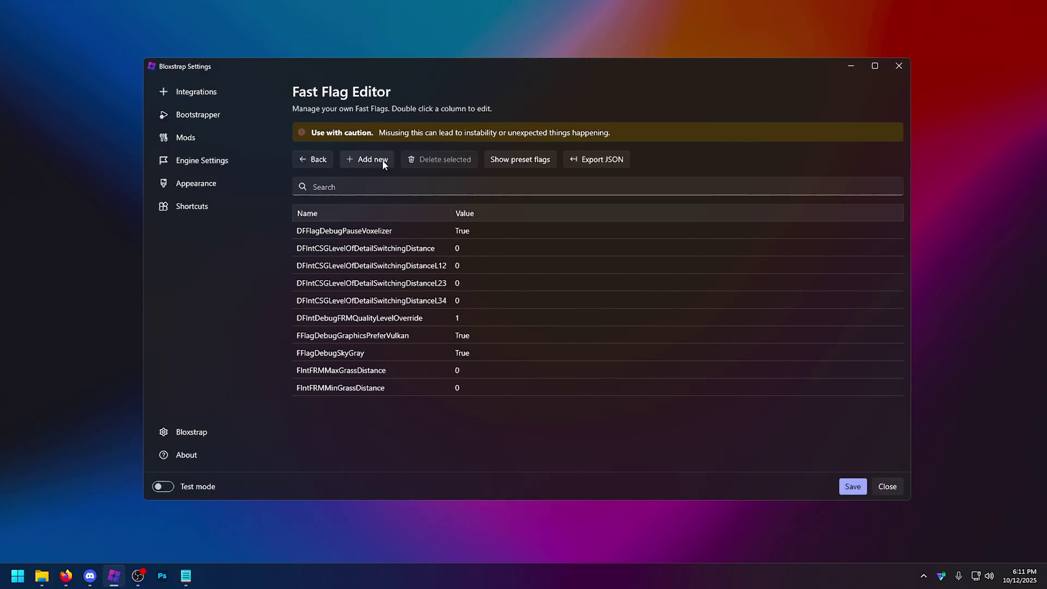
left_click(383, 161)
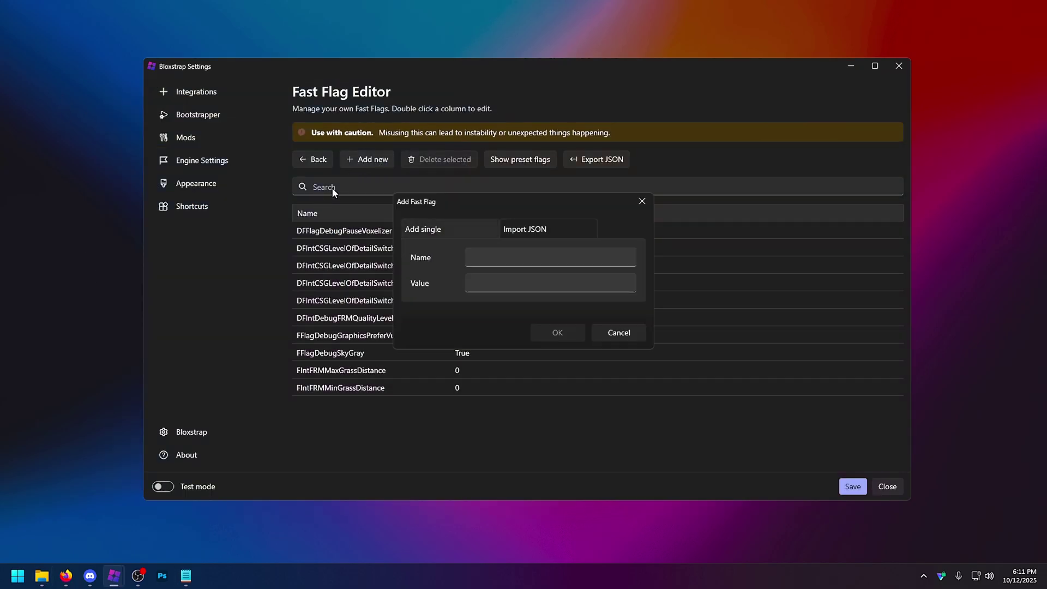
left_click(521, 229)
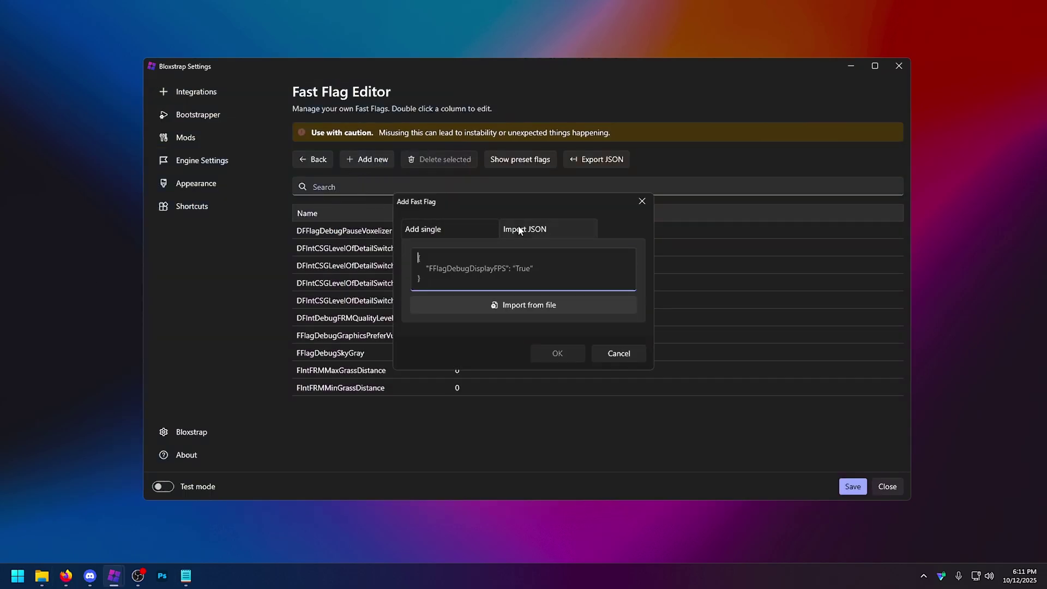
left_click_drag(390, 207, 385, 205)
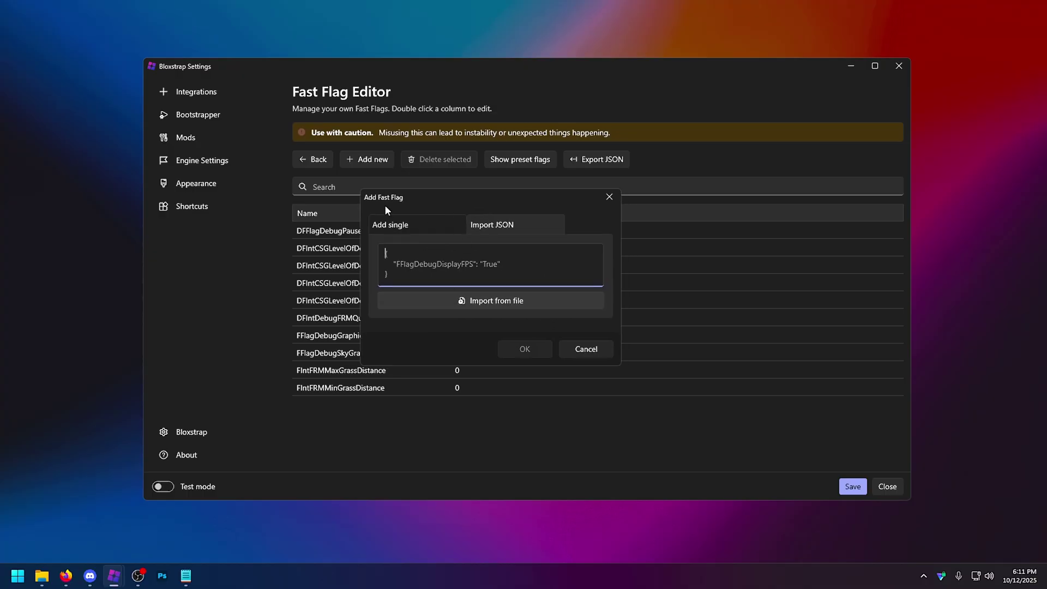
left_click(609, 197)
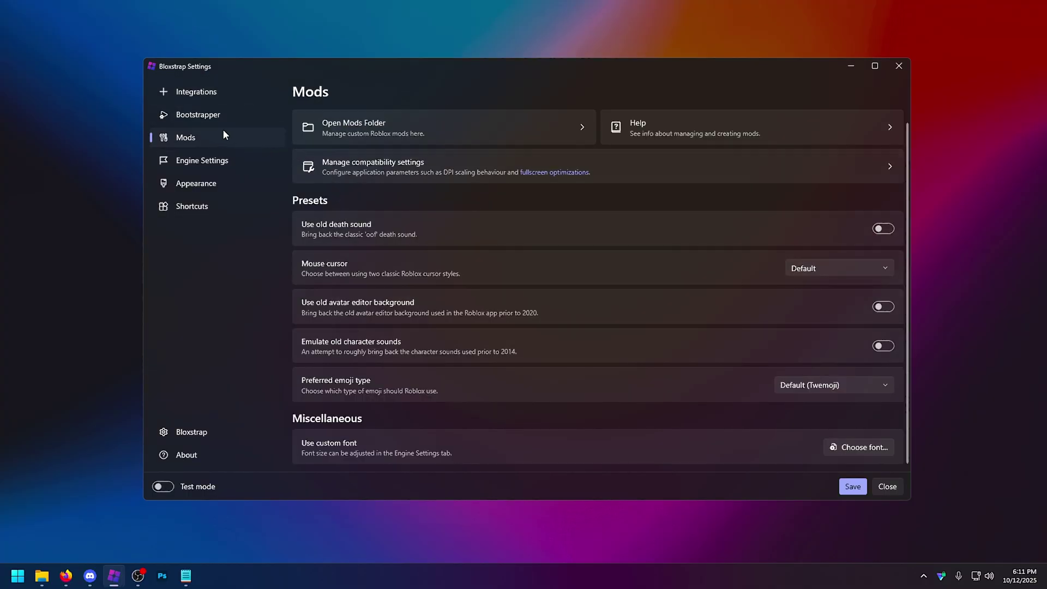
Open the mods folder's ClientSettings and review ClientAppSettings.json in Notepad, then close it
left_click(406, 140)
left_click(628, 236)
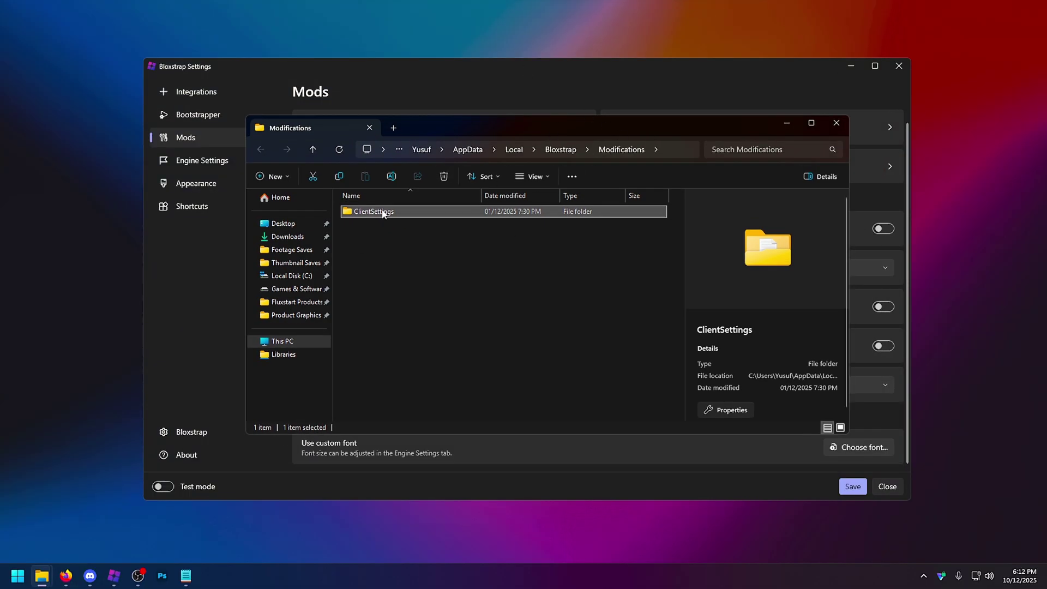
double_click(374, 213)
left_click(386, 211)
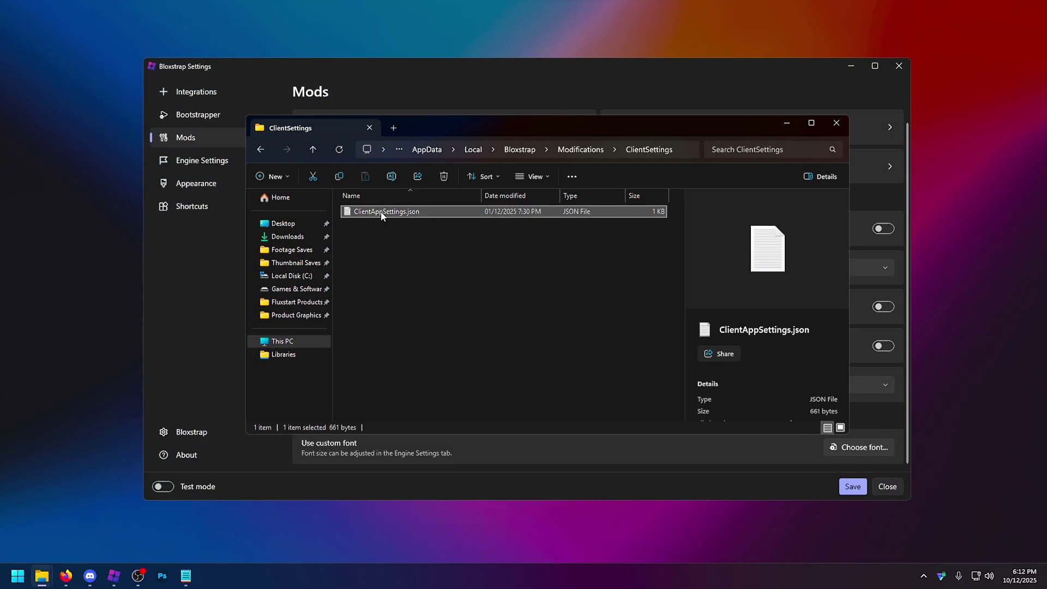
left_click_drag(382, 215, 392, 213)
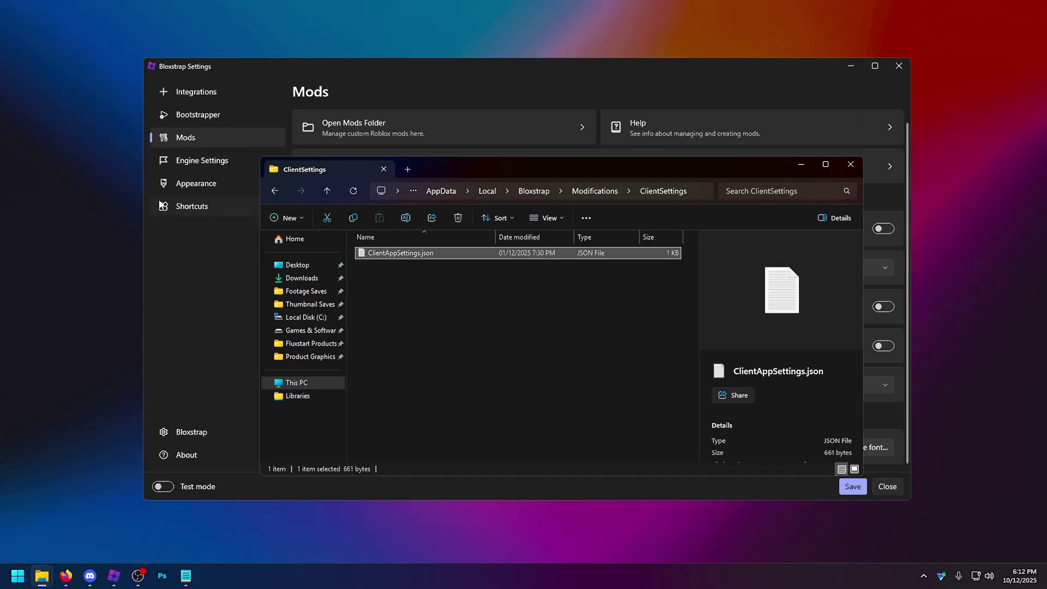
double_click(404, 241)
left_click_drag(338, 230, 851, 165)
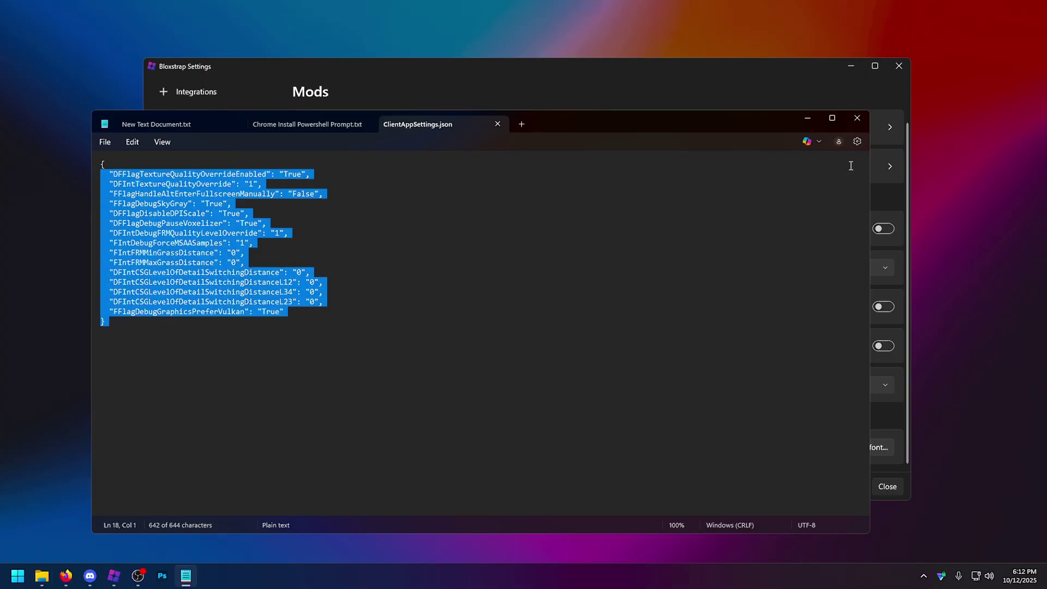
left_click_drag(310, 381, 74, 135)
left_click(857, 118)
Tick Read-only in ClientAppSettings.json's Properties
right_click(420, 243)
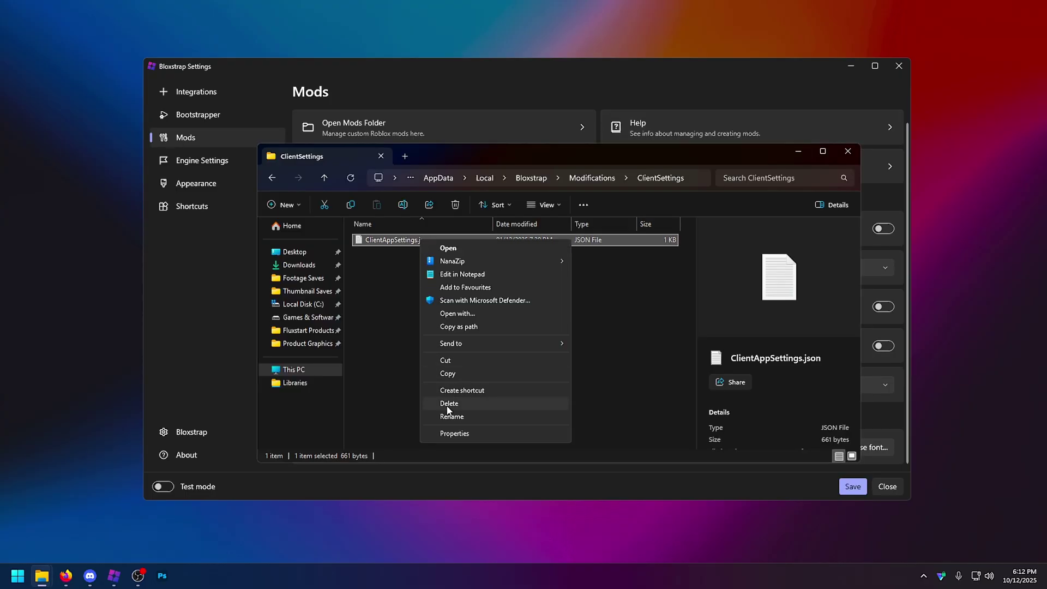
left_click(461, 435)
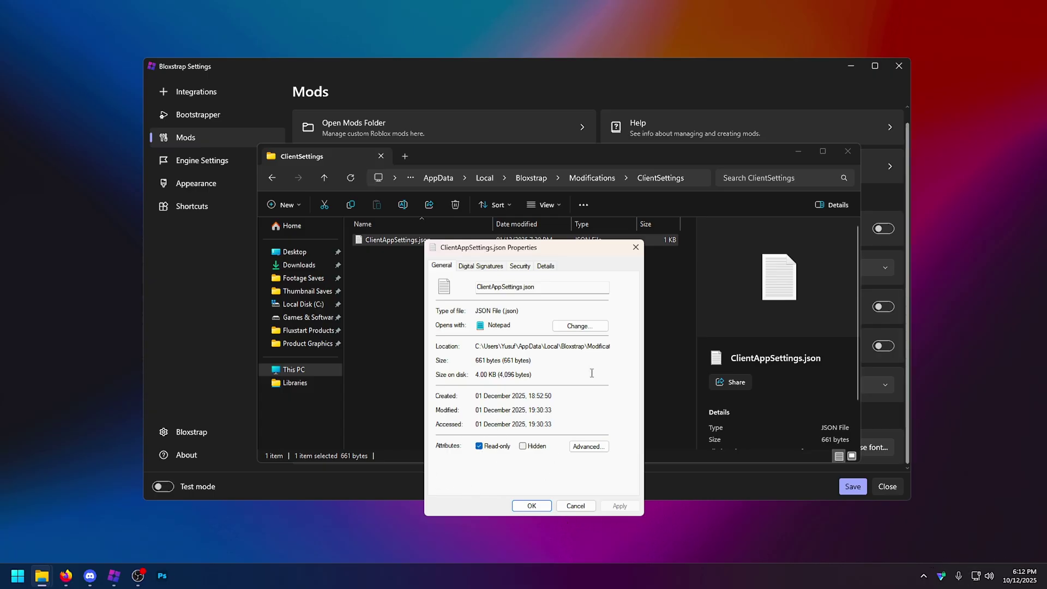
left_click(481, 447)
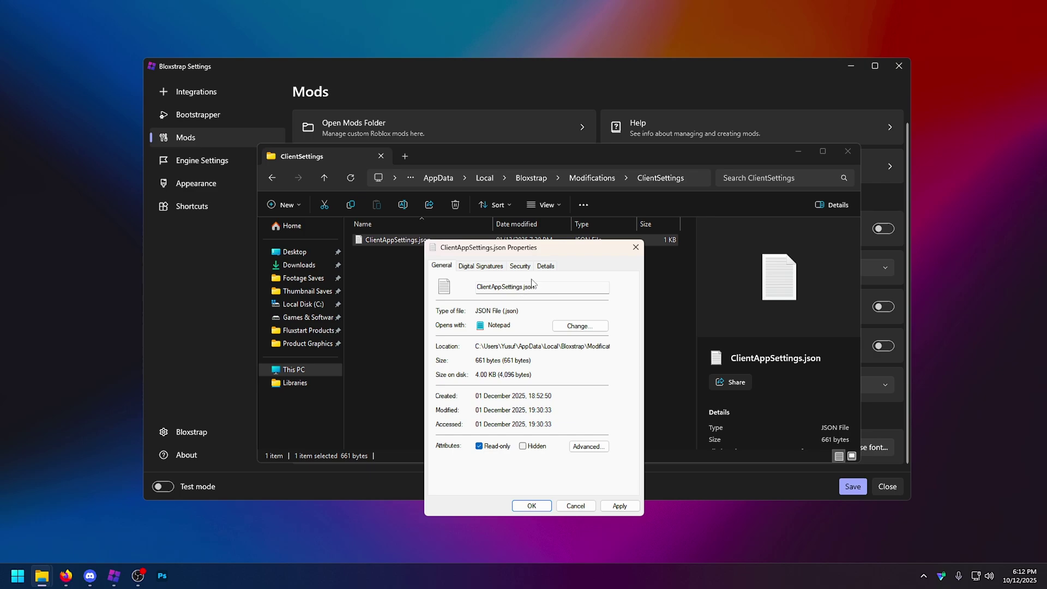
left_click_drag(532, 248, 437, 268)
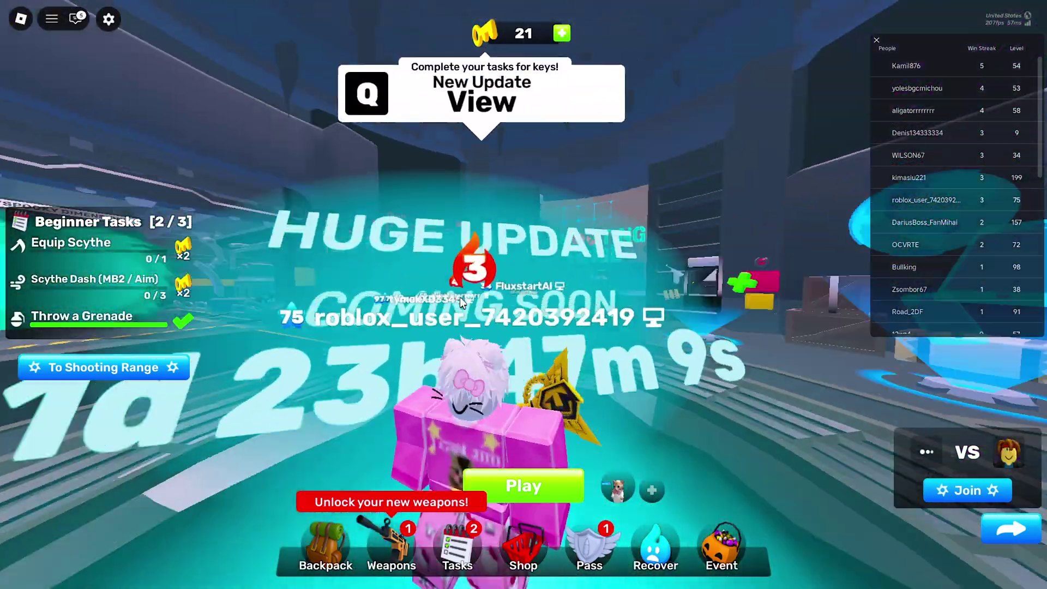
In Roblox settings, set Maximum Frame Rate to 240 FPS
key("Escape")
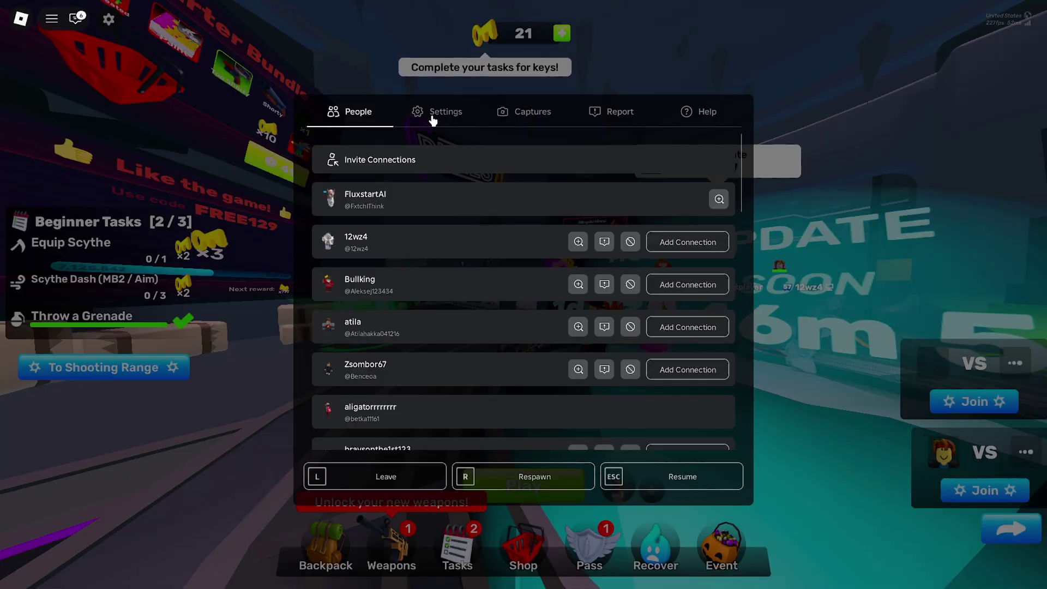
left_click(428, 114)
scroll(354, 328, "down", 6)
scroll(381, 343, "up", 1)
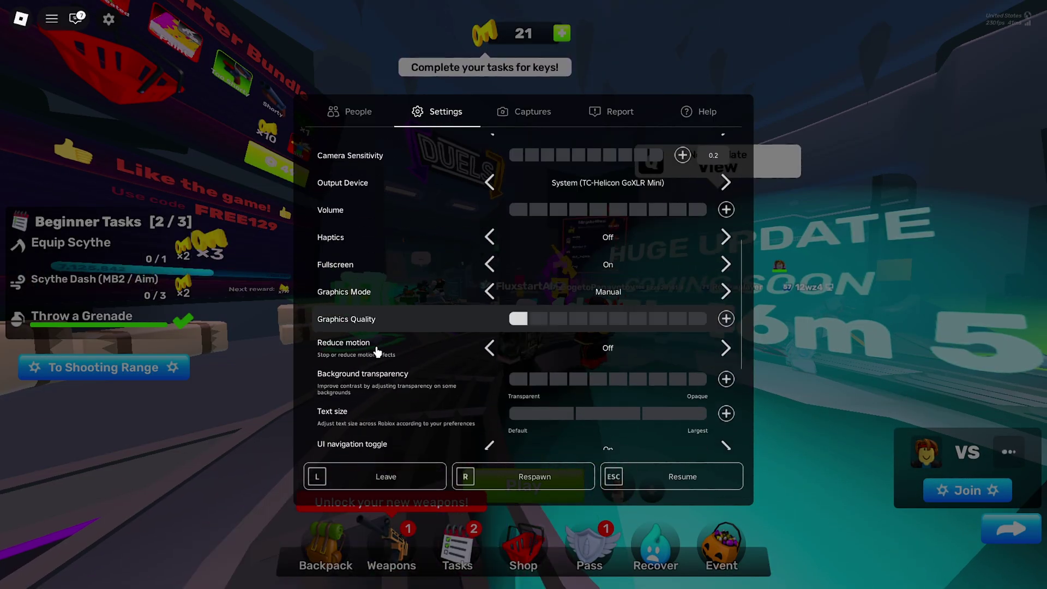
scroll(380, 343, "down", 3)
scroll(380, 305, "up", 8)
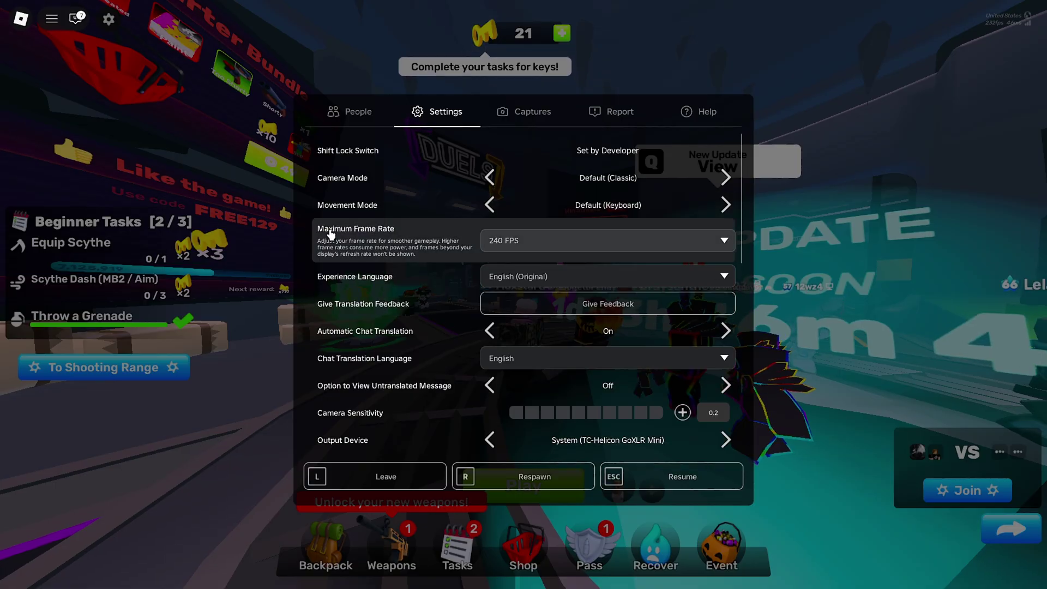
left_click(553, 245)
left_click(538, 409)
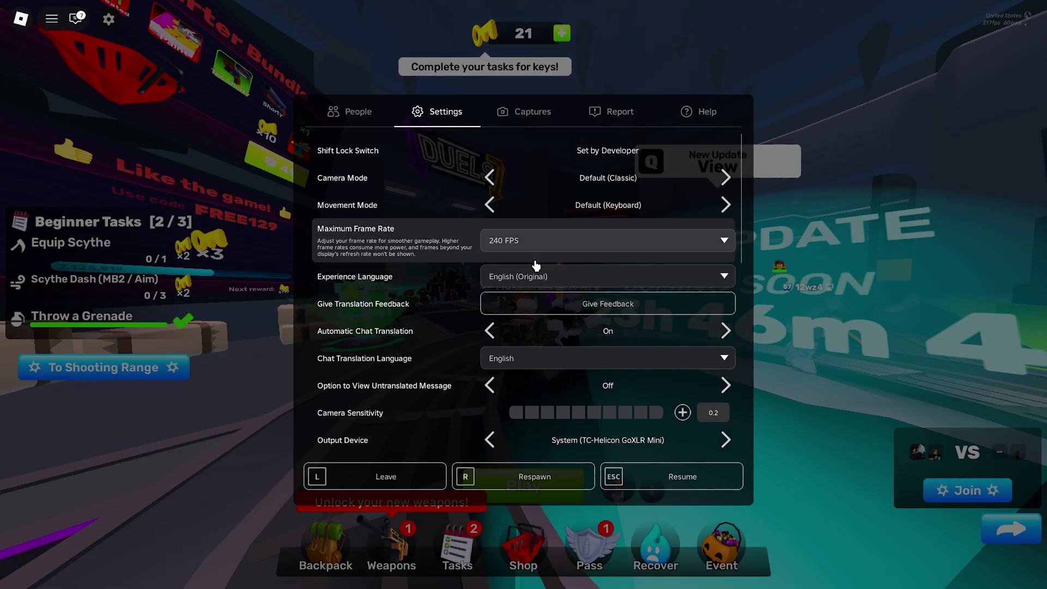
left_click(513, 252)
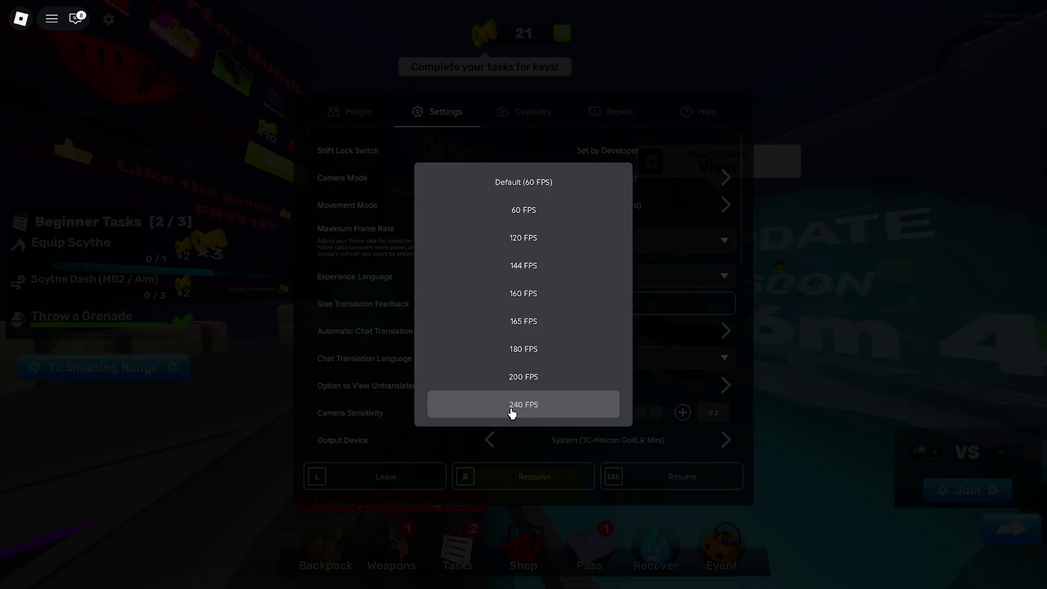
left_click(512, 404)
Keep Graphics Mode on Manual, set Graphics Quality to the third level, and resume play
scroll(523, 327, "down", 5)
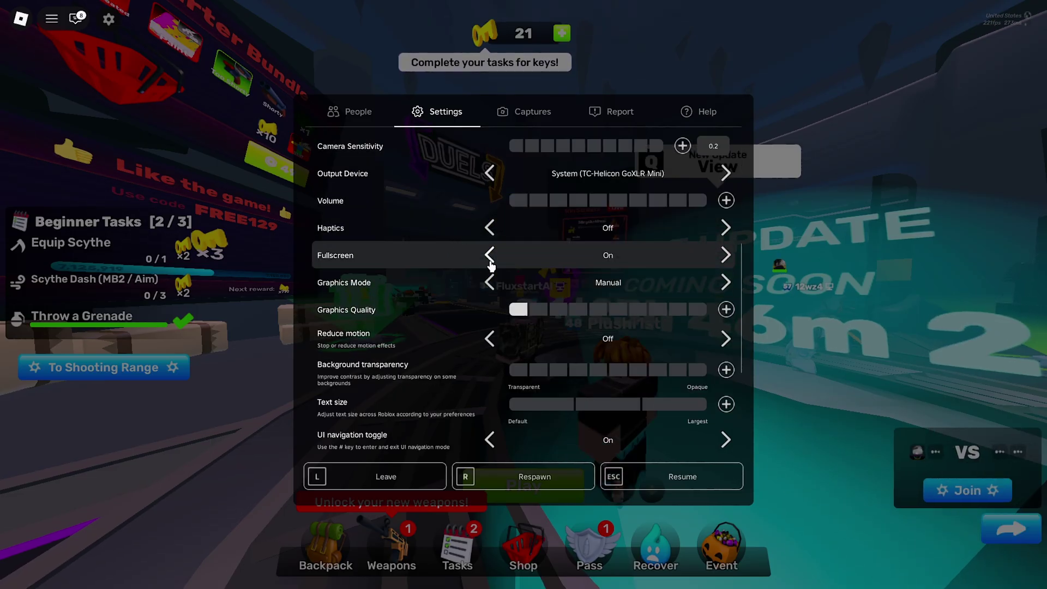
left_click(489, 283)
left_click(489, 283)
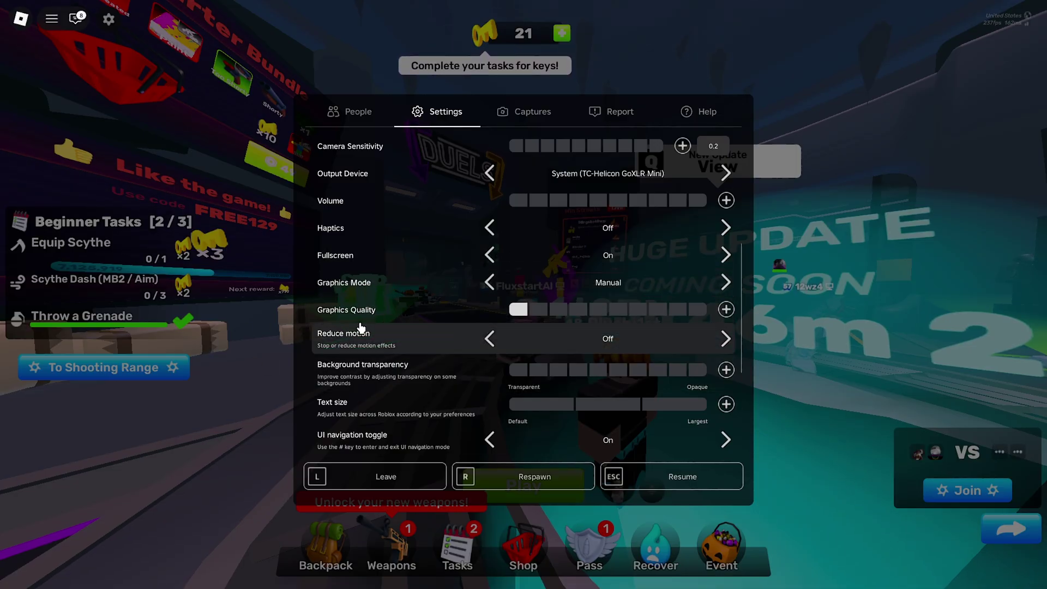
left_click(540, 310)
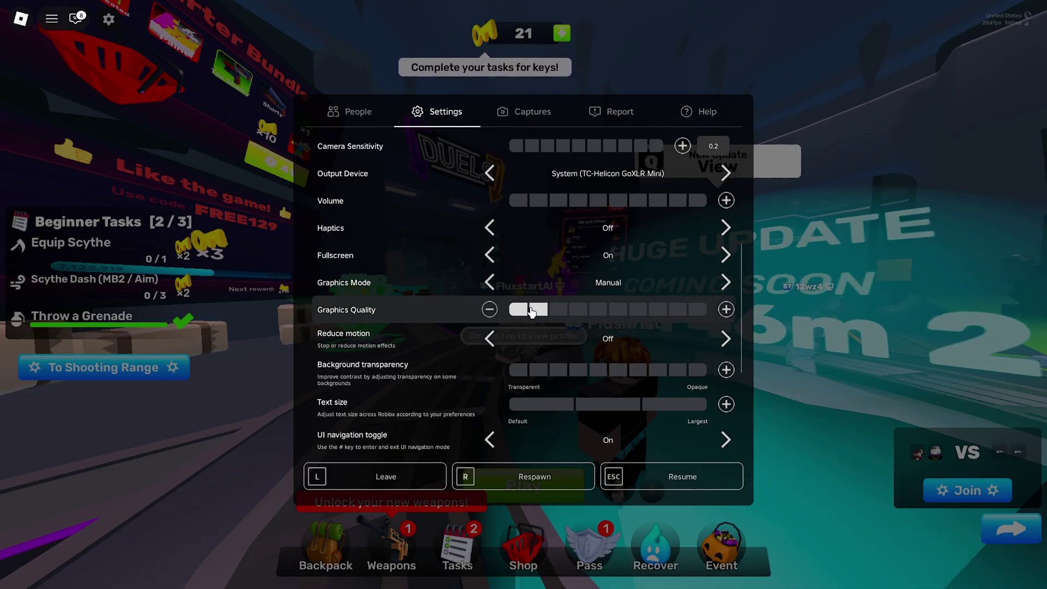
left_click(561, 310)
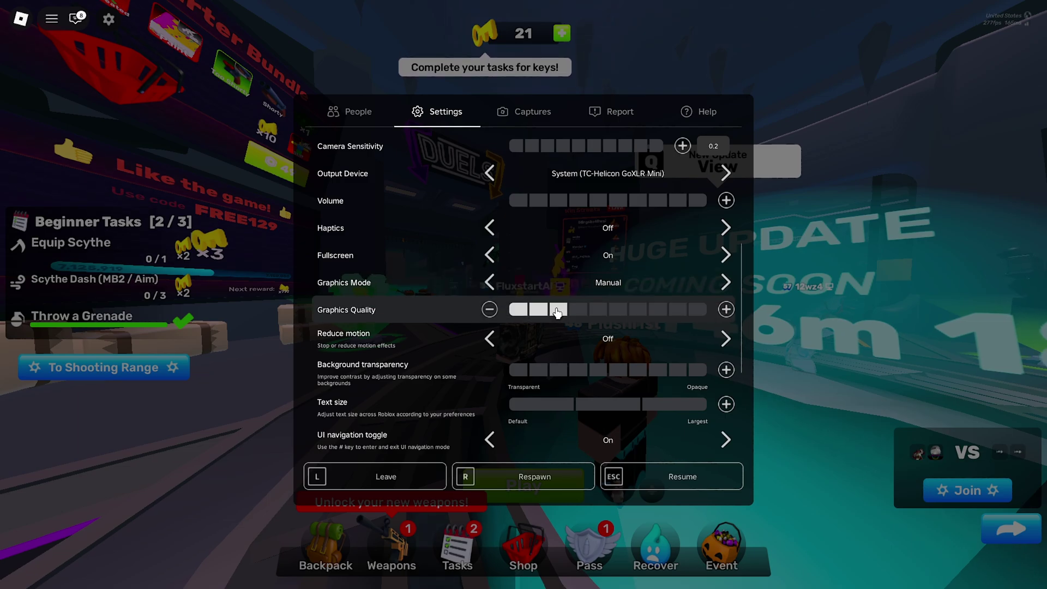
scroll(557, 312, "up", 5)
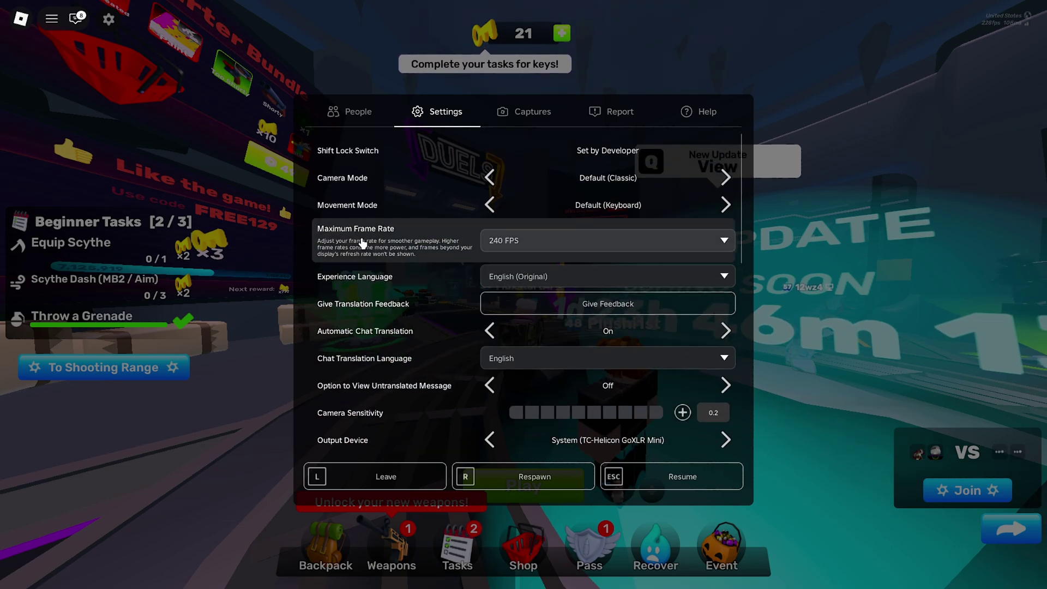
key("Escape")
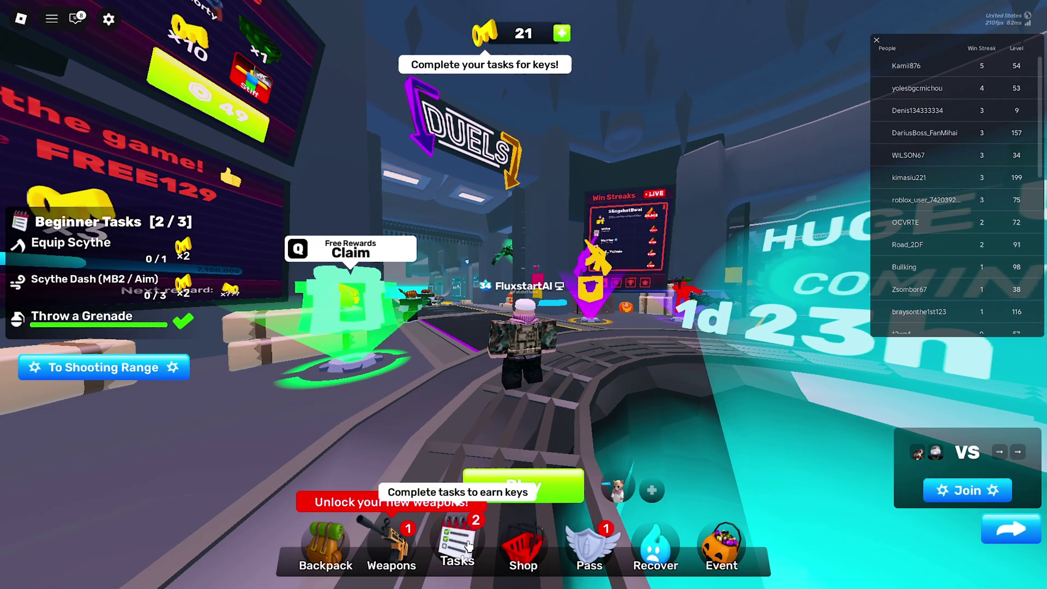
Open the Rivals settings and confirm shadows, textures and wraps off, music 0, field of view 110
left_click(108, 18)
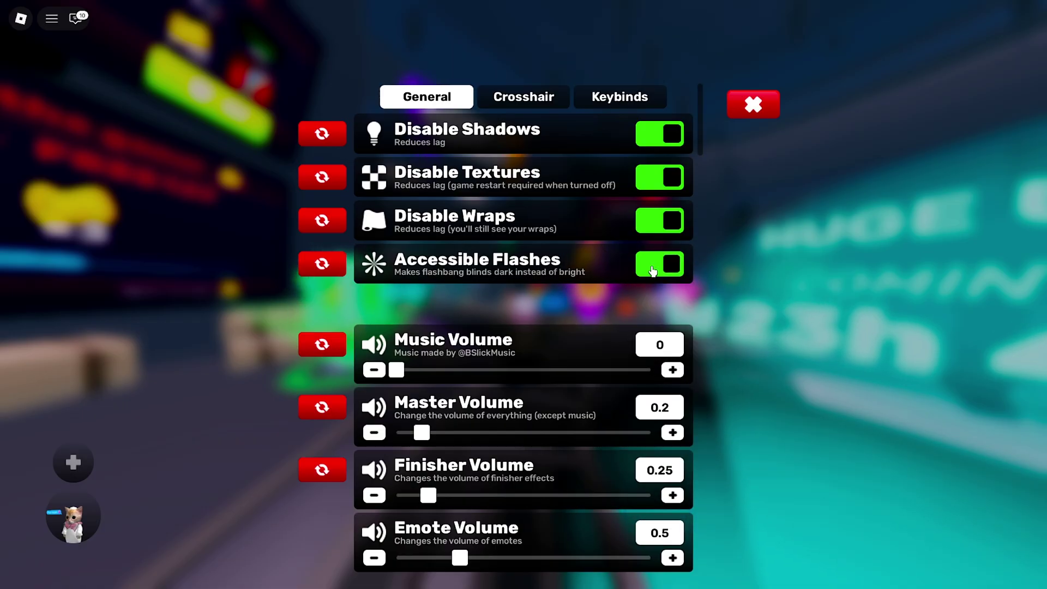
scroll(554, 346, "down", 10)
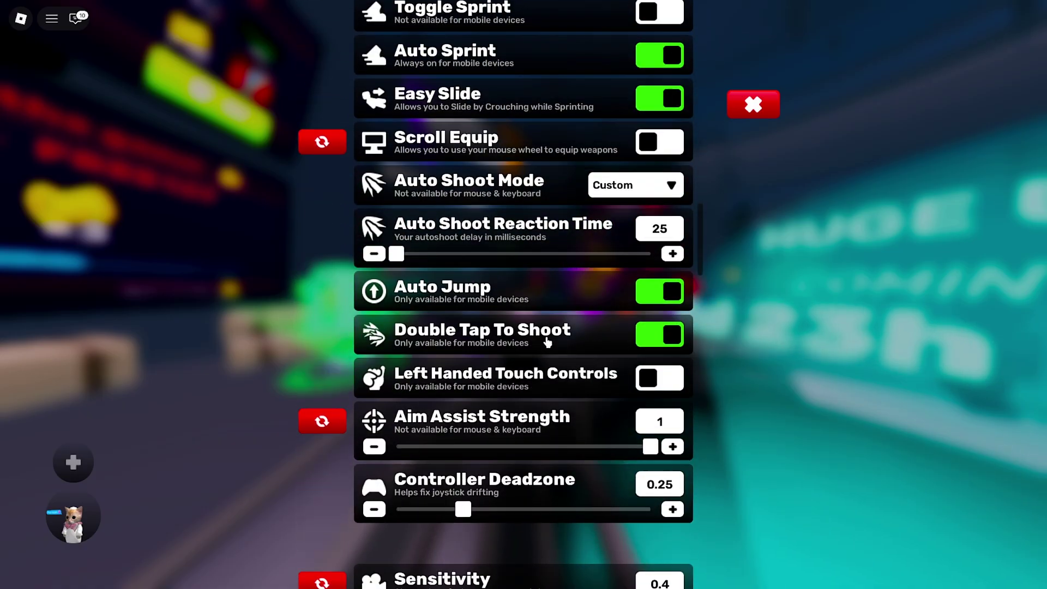
scroll(615, 337, "up", 10)
scroll(533, 334, "up", 1)
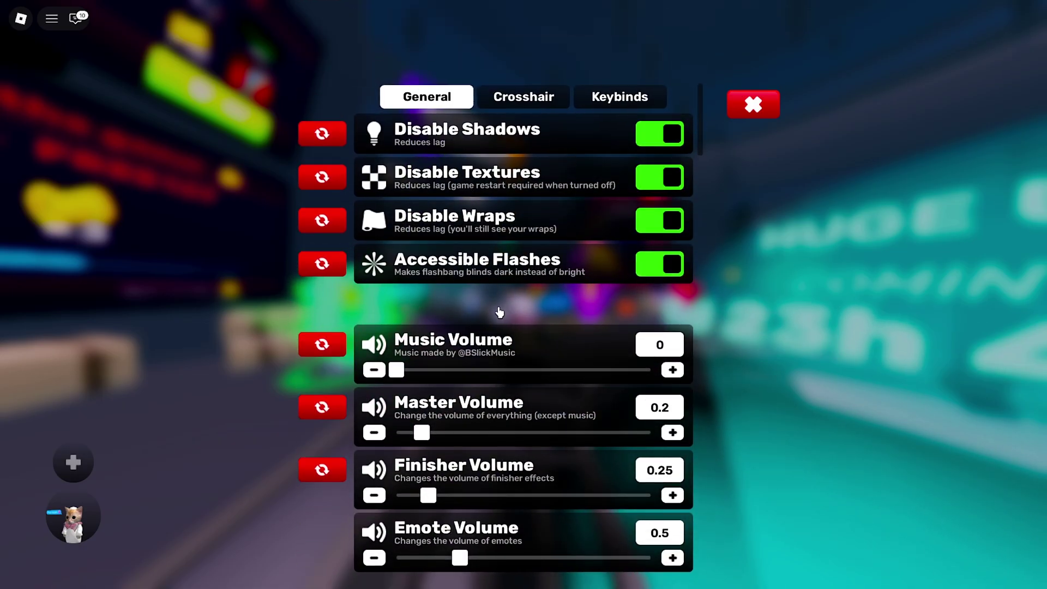
scroll(521, 305, "down", 10)
Scroll through the Rivals camera options like Field Of View 110, then view ClientAppSettings.json in Notepad
scroll(522, 310, "down", 10)
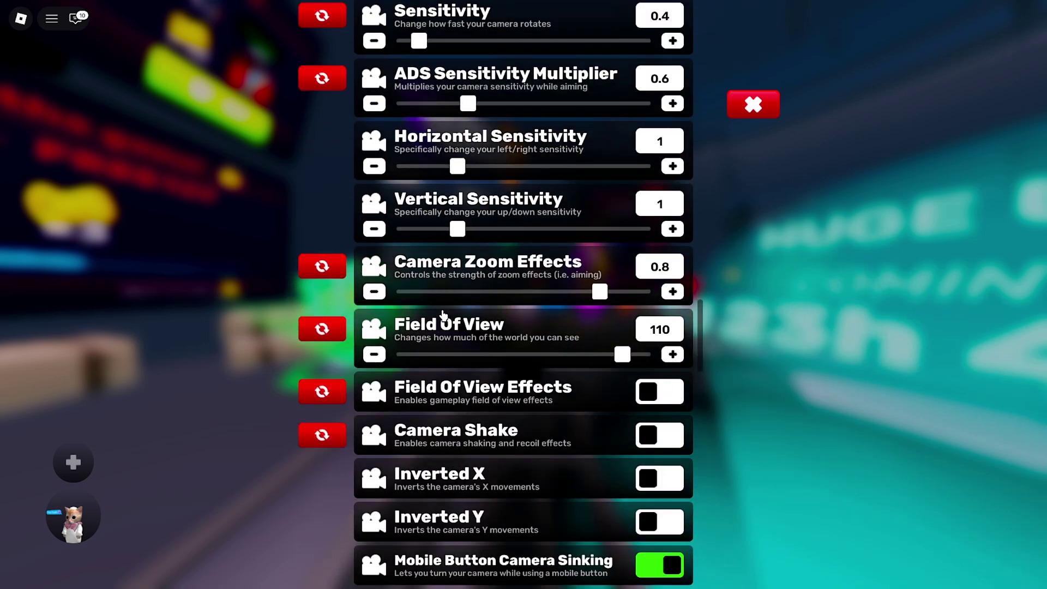
scroll(672, 388, "down", 1)
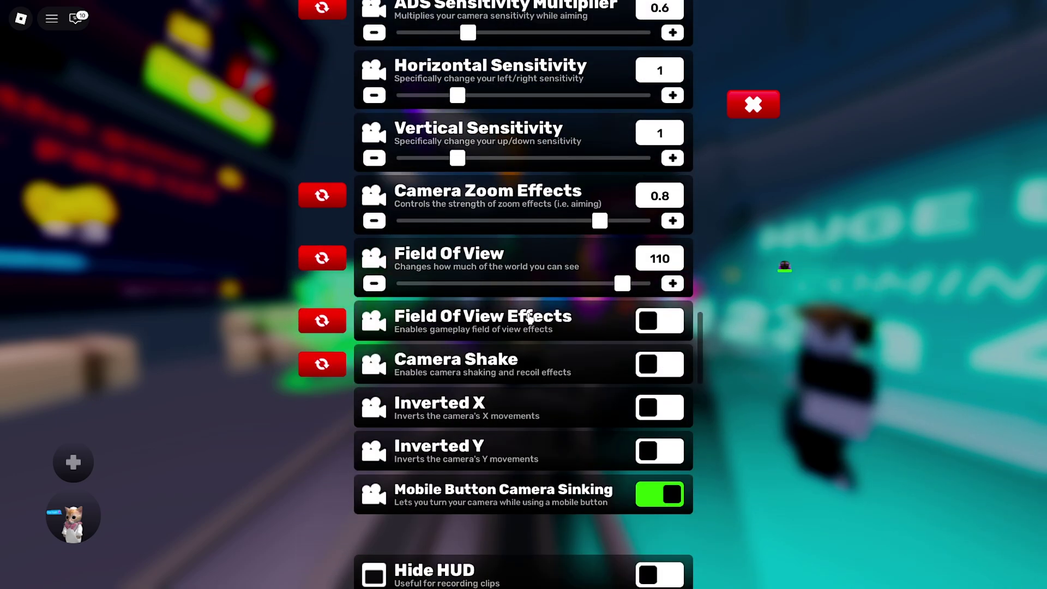
scroll(610, 382, "up", 1)
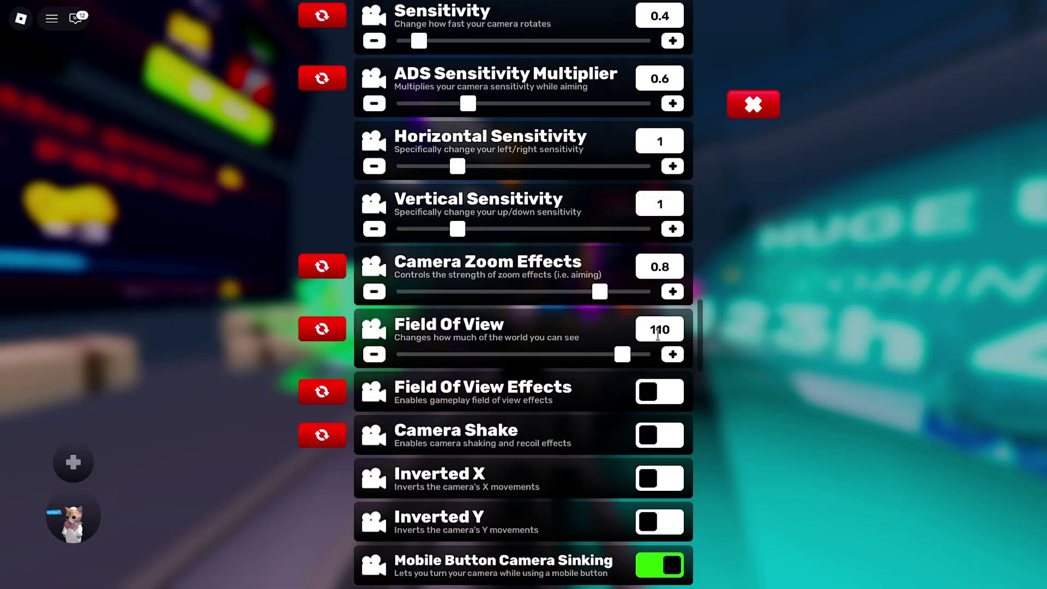
scroll(498, 335, "down", 5)
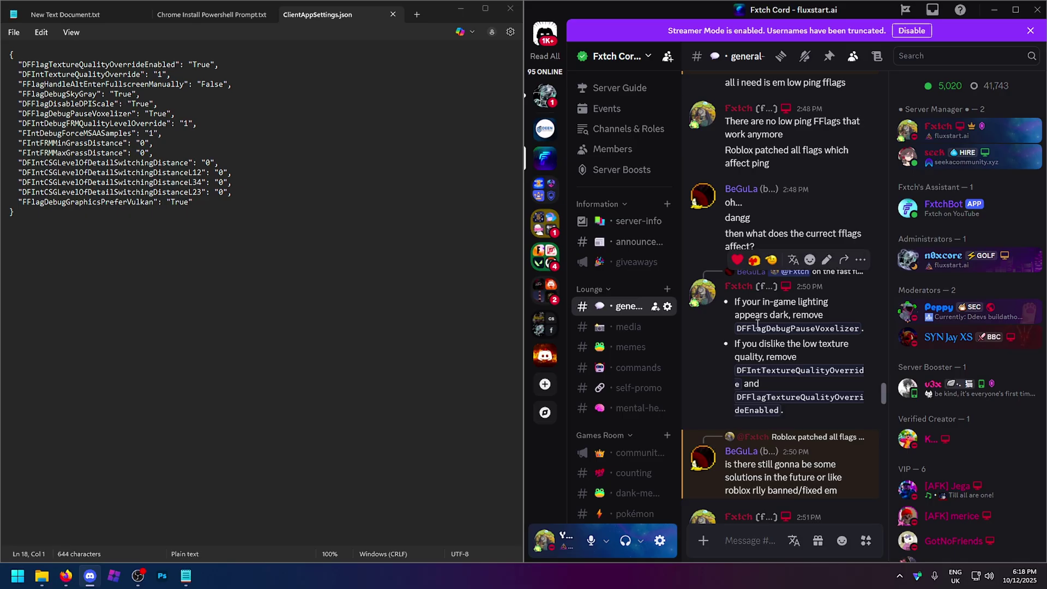
key("alt+Tab")
key("ctrl+a")
scroll(757, 324, "down", 1)
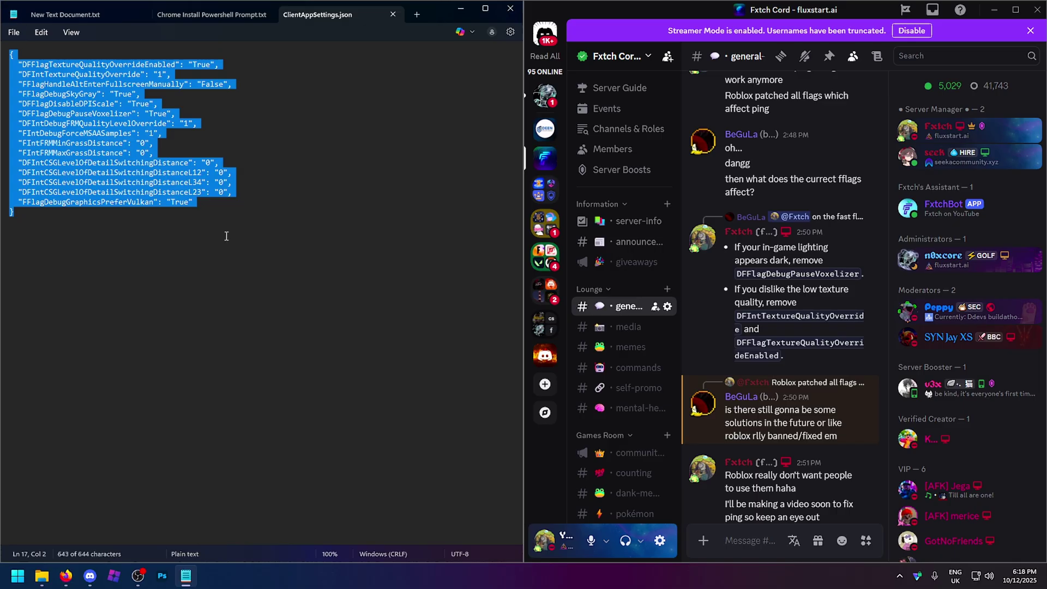
key("Right")
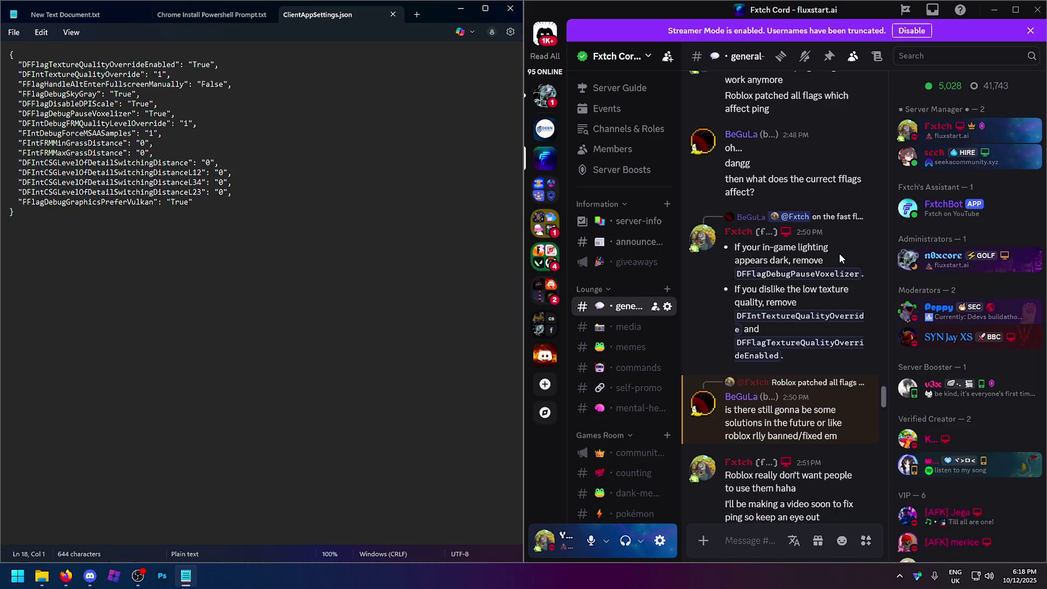
left_click_drag(735, 247, 837, 274)
left_click(757, 246)
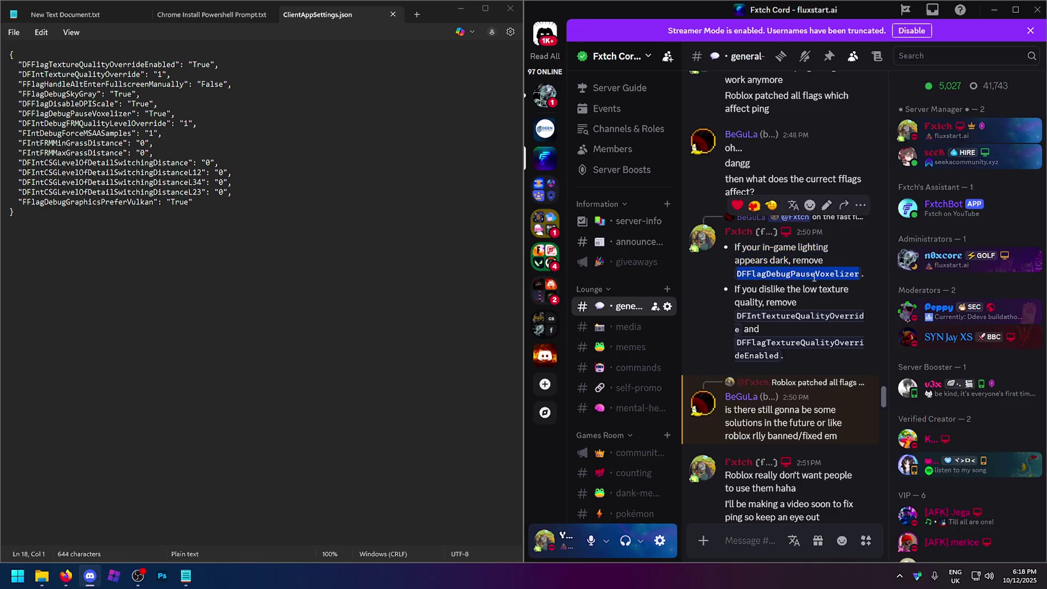
left_click_drag(175, 113, 2, 110)
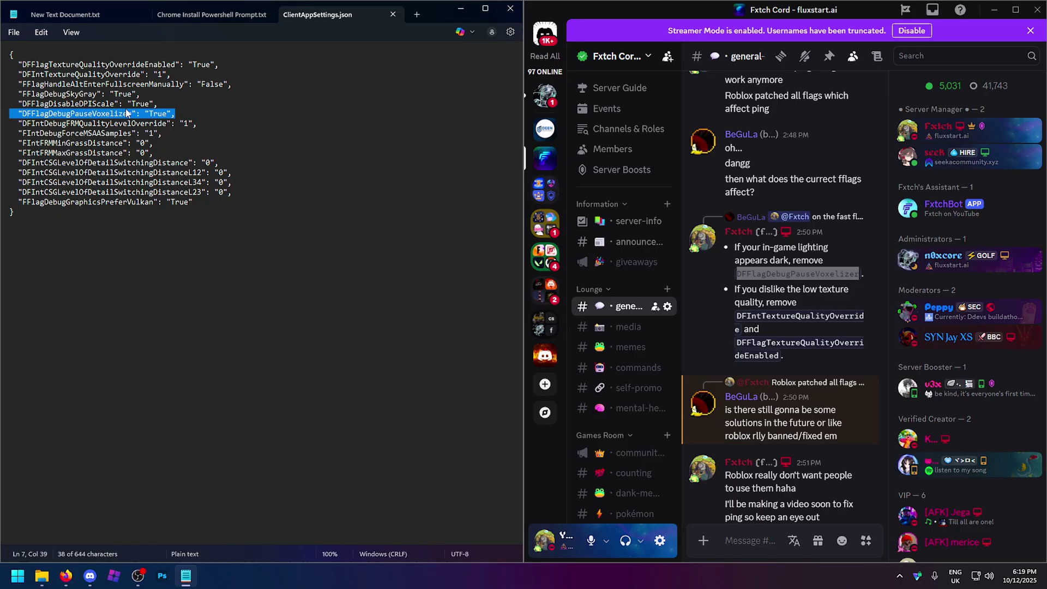
left_click_drag(149, 113, 165, 114)
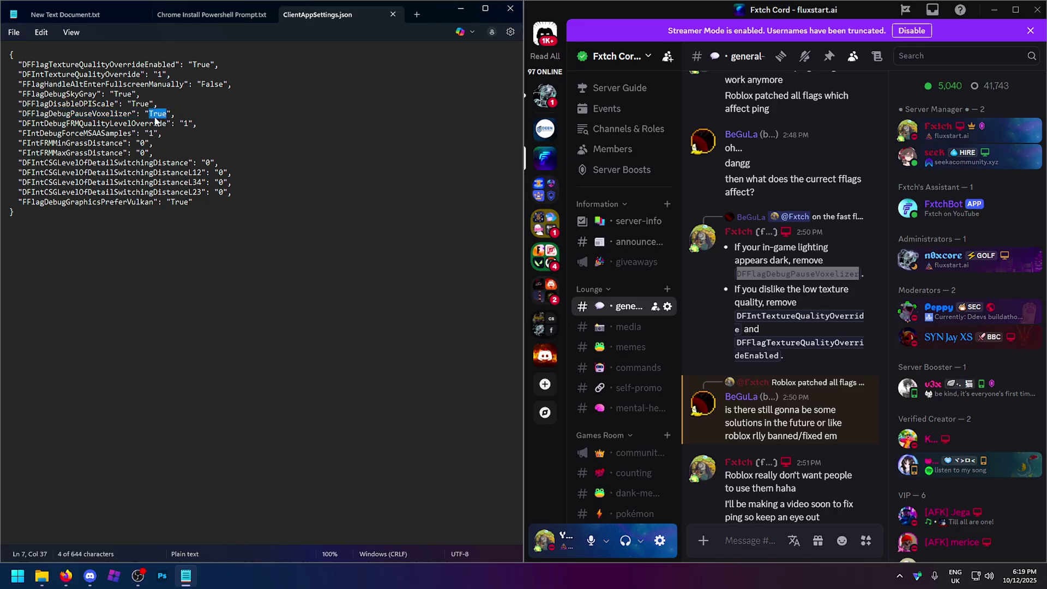
left_click_drag(175, 114, 9, 114)
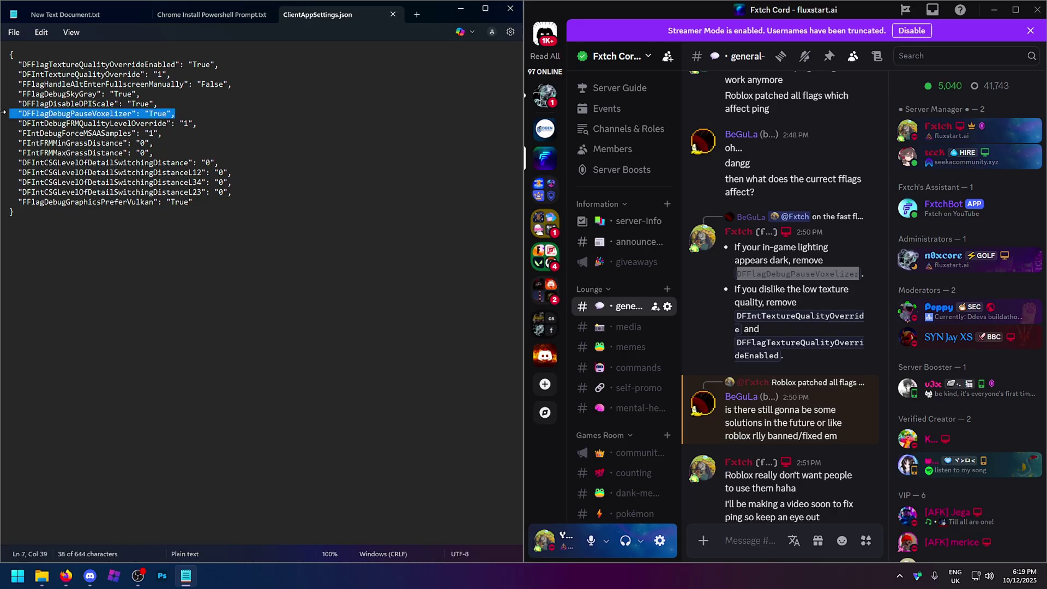
key("BackSpace")
key("BackSpace")
key("ctrl+z")
left_click(87, 541)
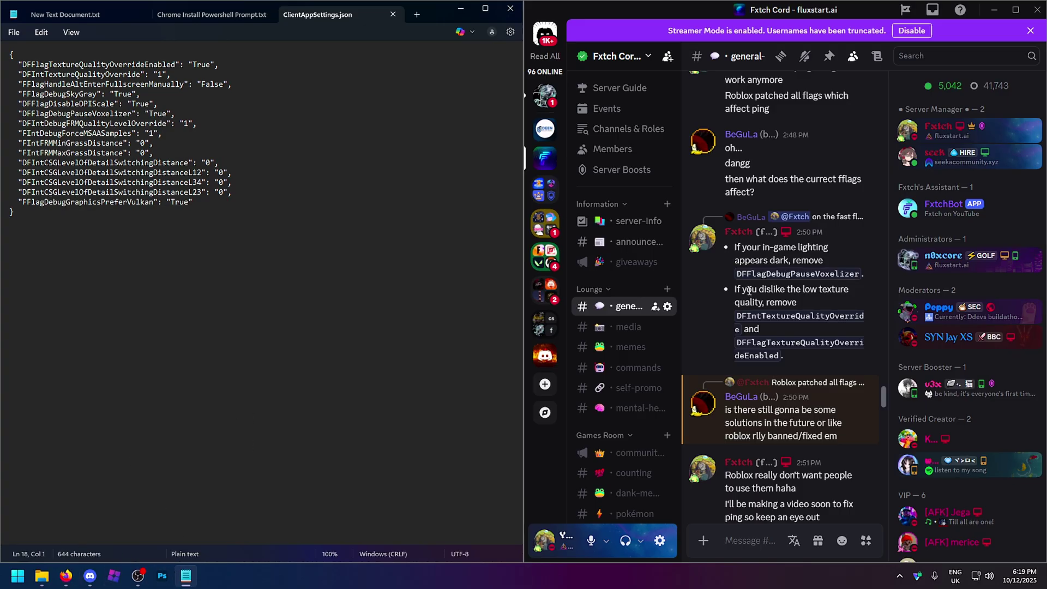
left_click(55, 290)
mouse_move(172, 75)
left_mouse_down()
mouse_move(3, 64)
mouse_move(165, 67)
left_mouse_up()
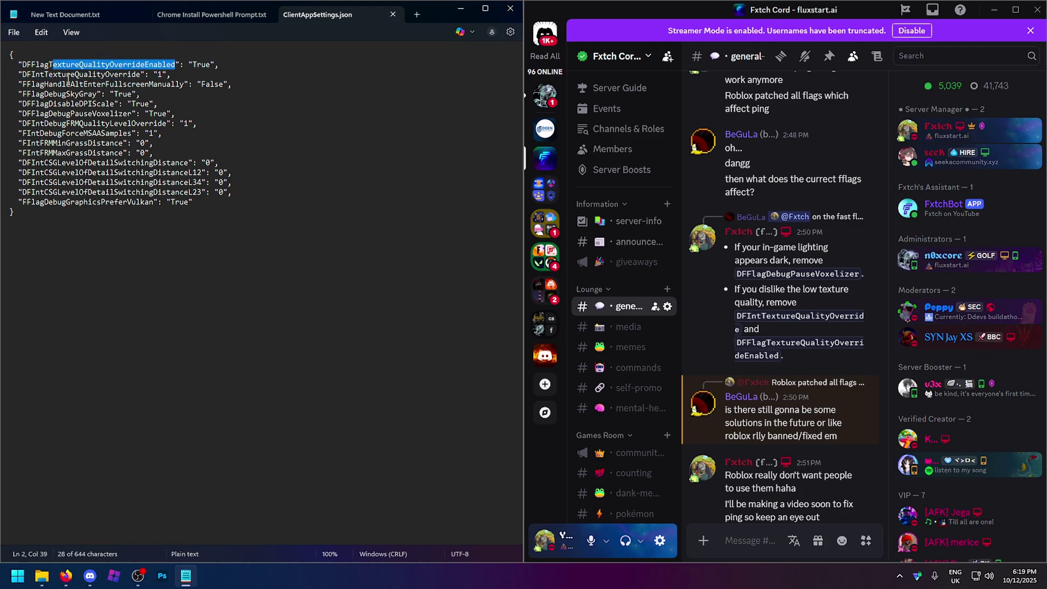
left_click_drag(40, 75, 211, 64)
left_click_drag(127, 75, 159, 82)
left_click(155, 74)
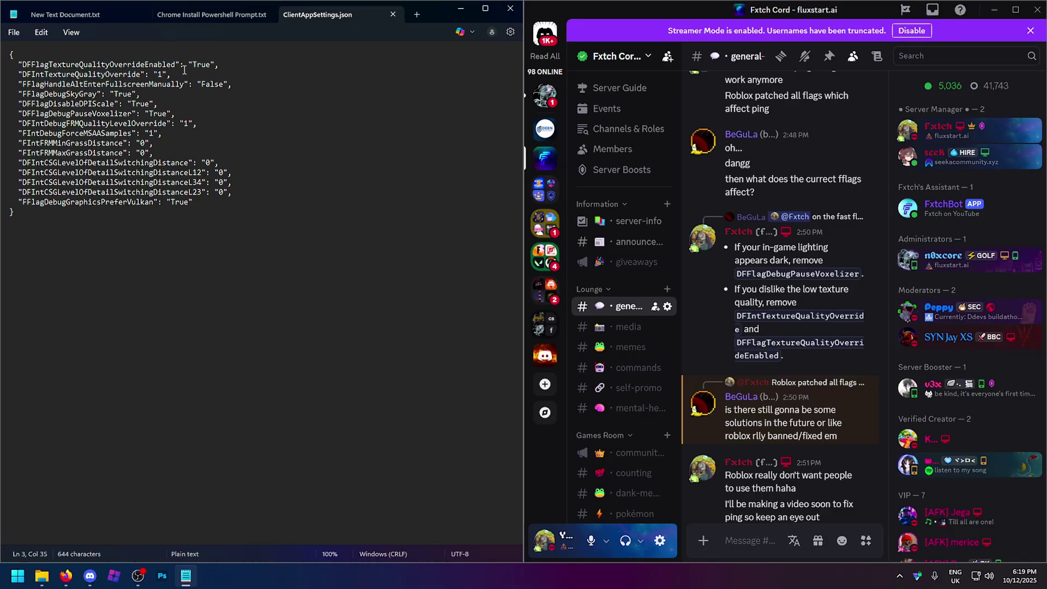
double_click(195, 66)
left_click_drag(174, 74, 1, 59)
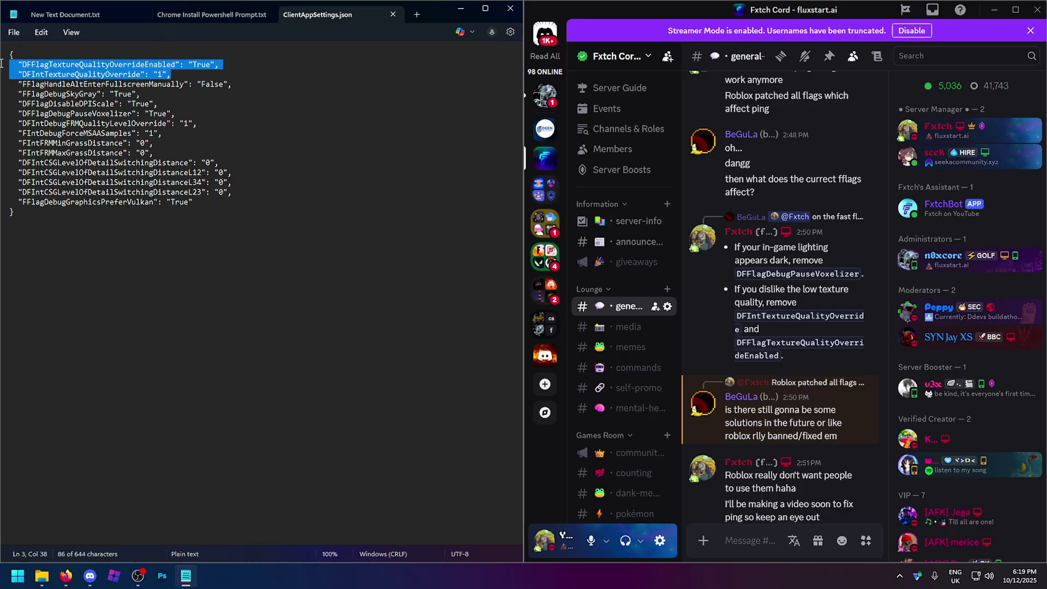